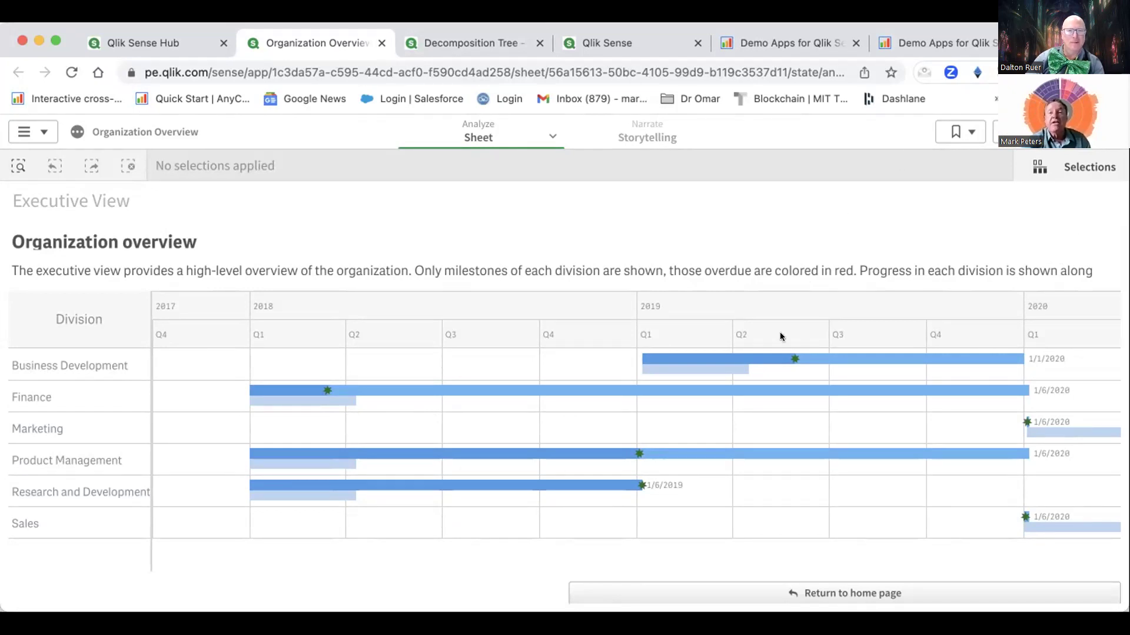
Advance to the Division View sheet and review its Risk Impact Analysis, Overdue and Completed task timelines
mouse_move(722, 351)
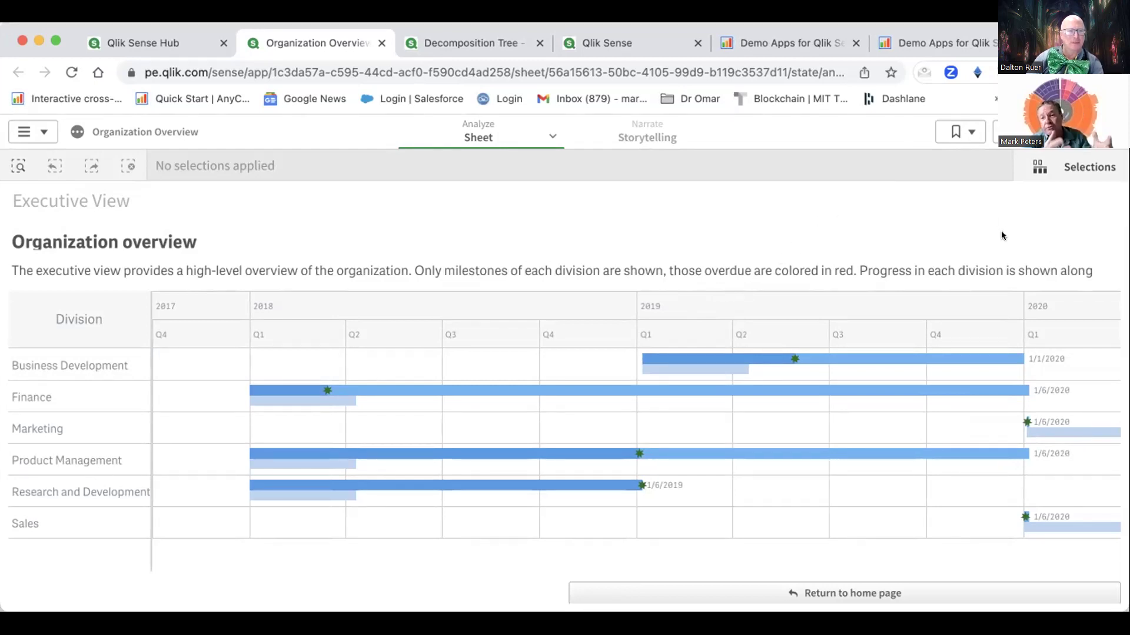
left_click(1124, 382)
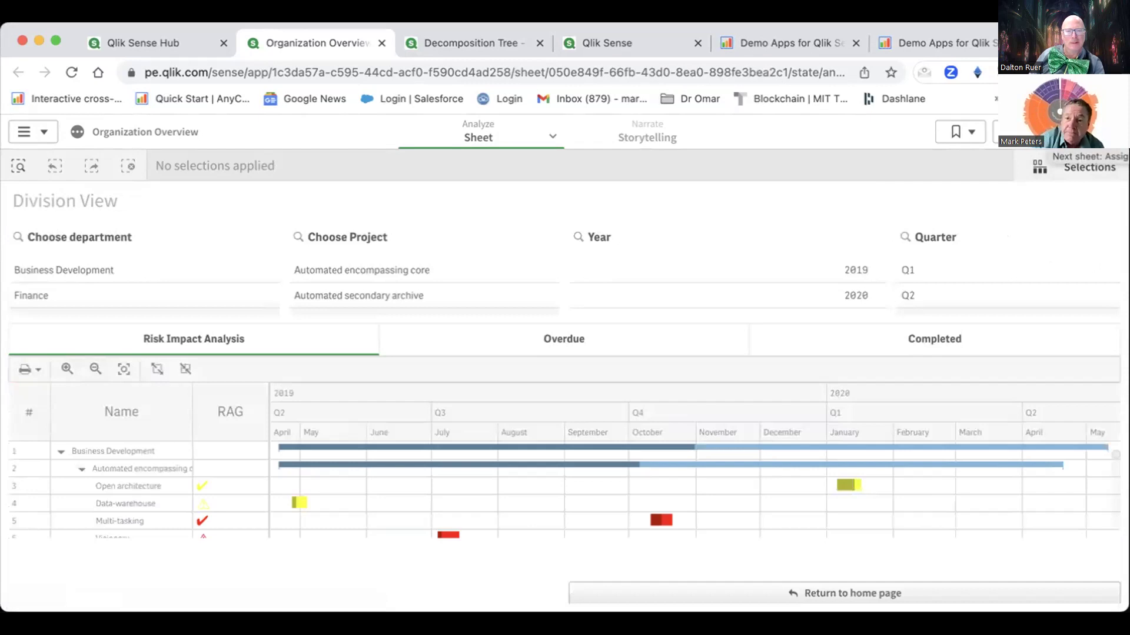
scroll(674, 478, "down", 5)
scroll(675, 478, "down", 3)
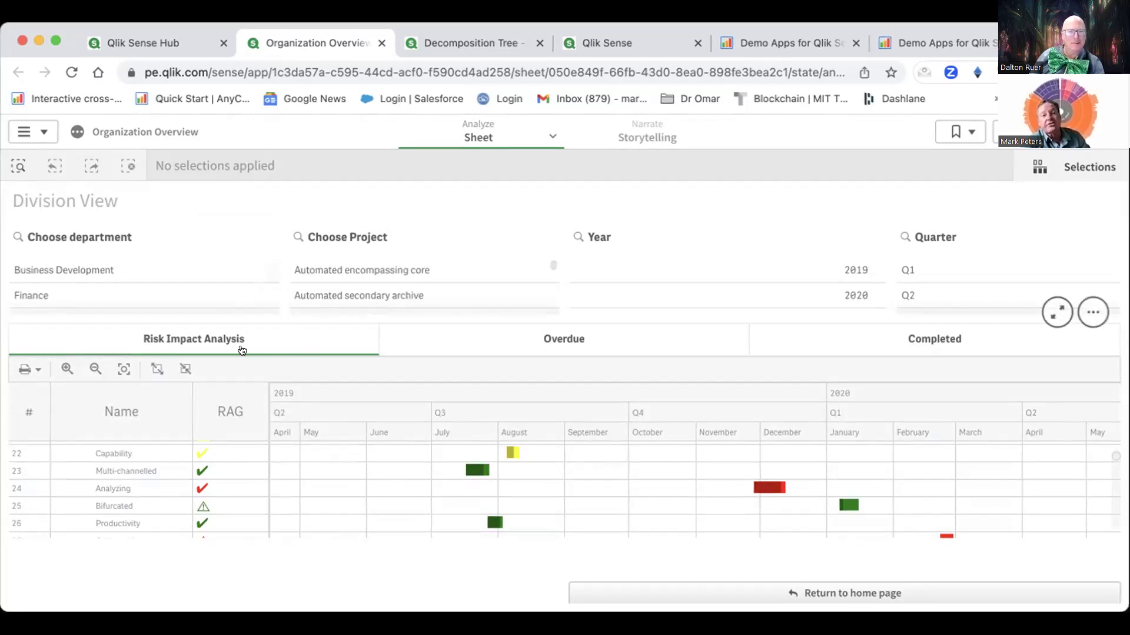
left_click(533, 340)
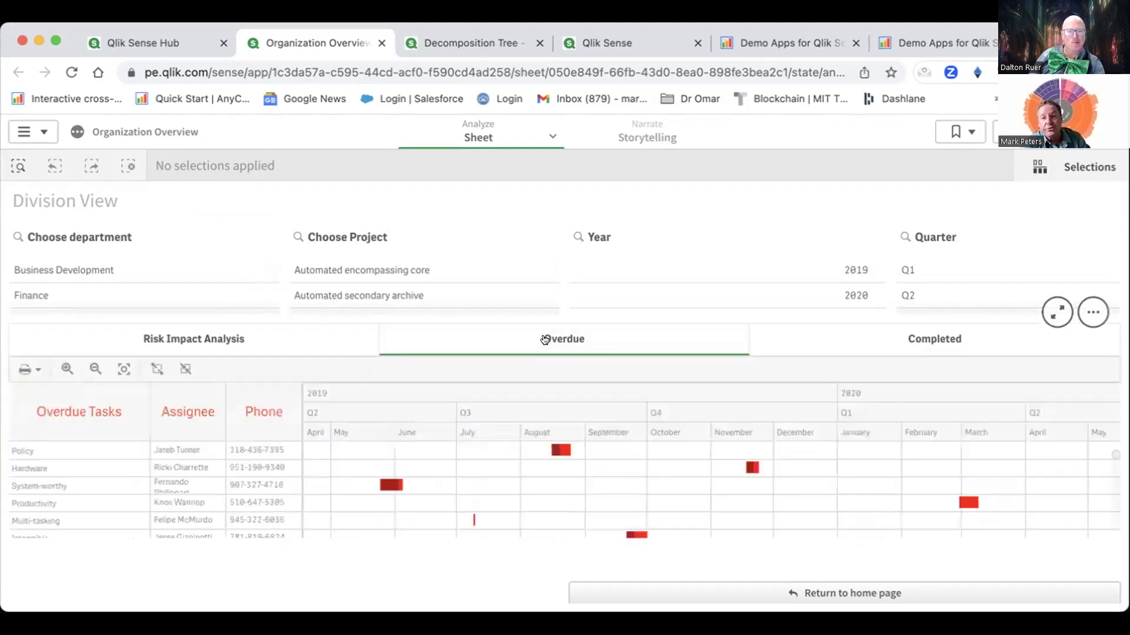
left_click(939, 339)
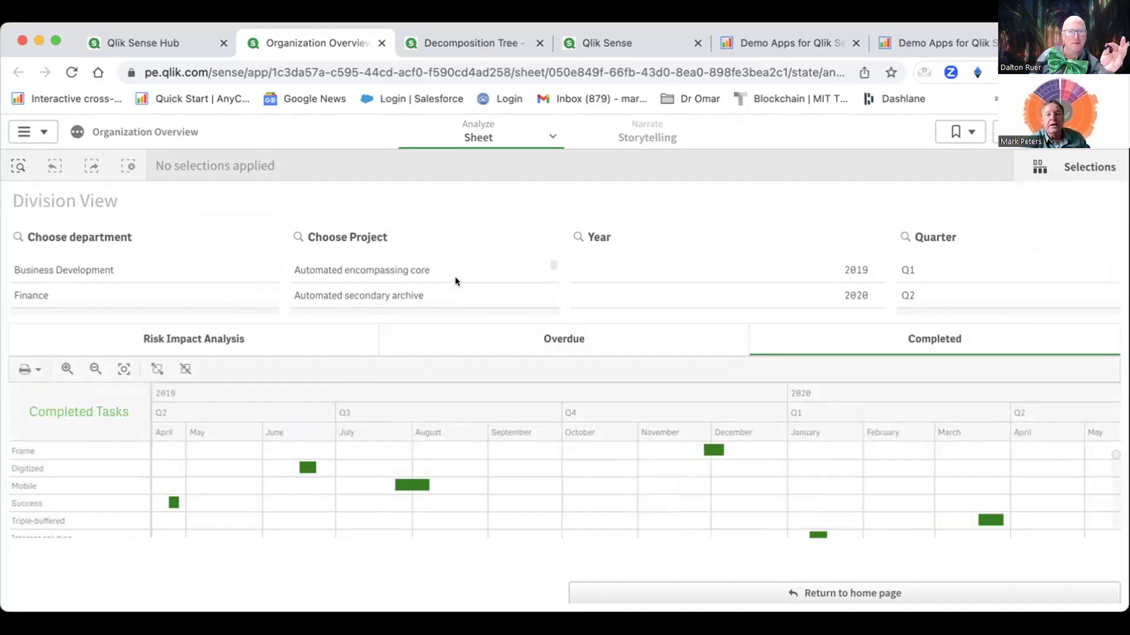
Try filtering by the Automated secondary archive project and by the completed Success task, cancelling each selection
left_click(341, 297)
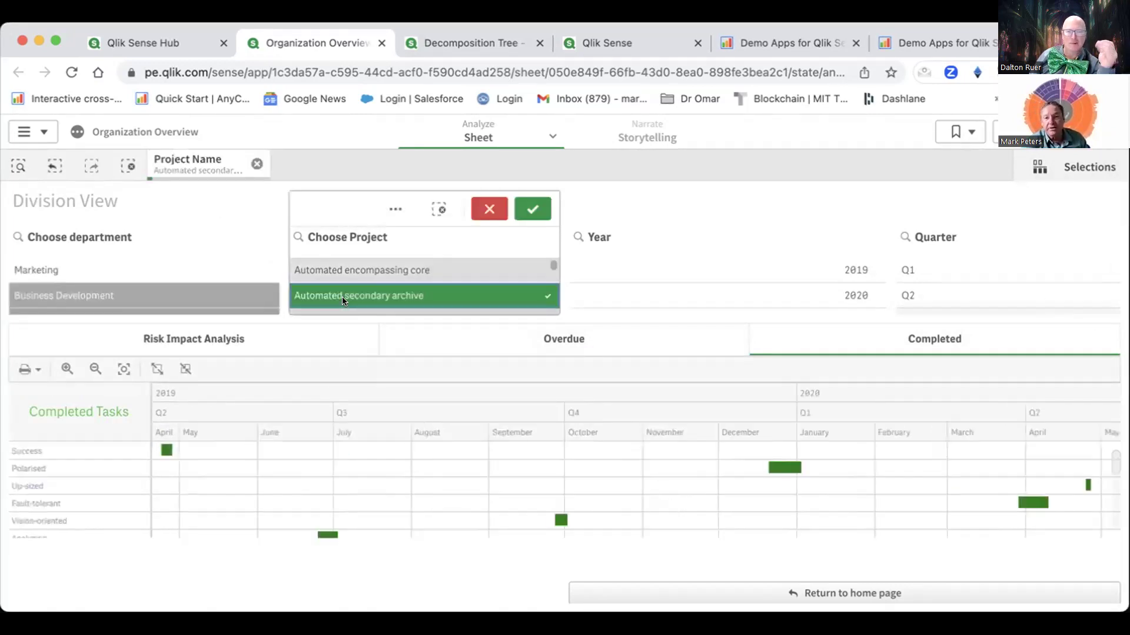
left_click(479, 210)
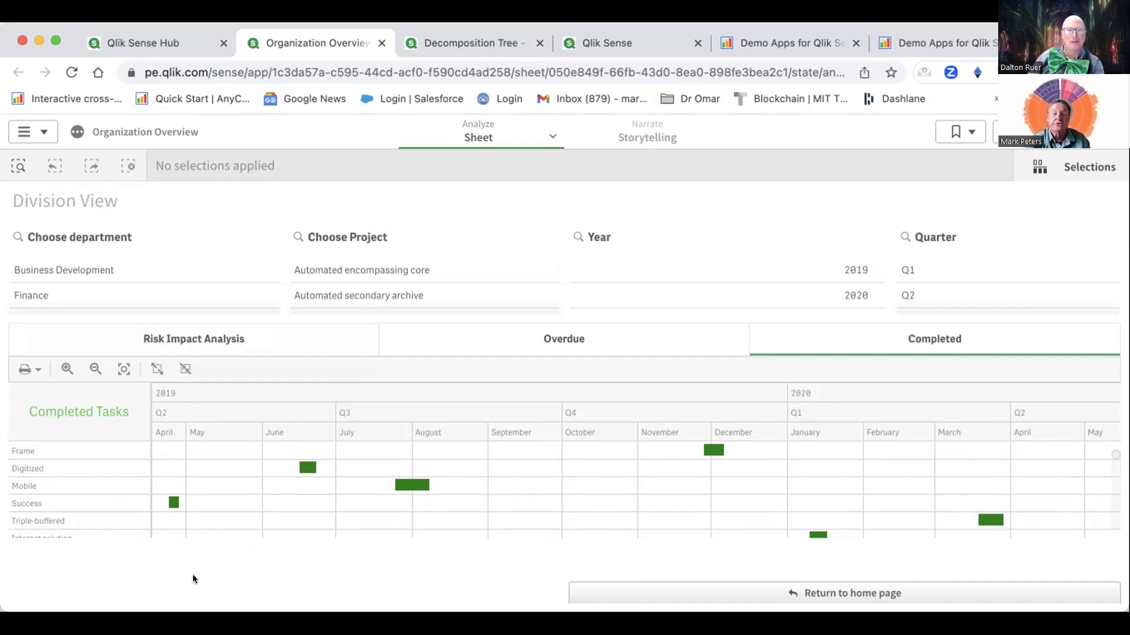
left_click(175, 500)
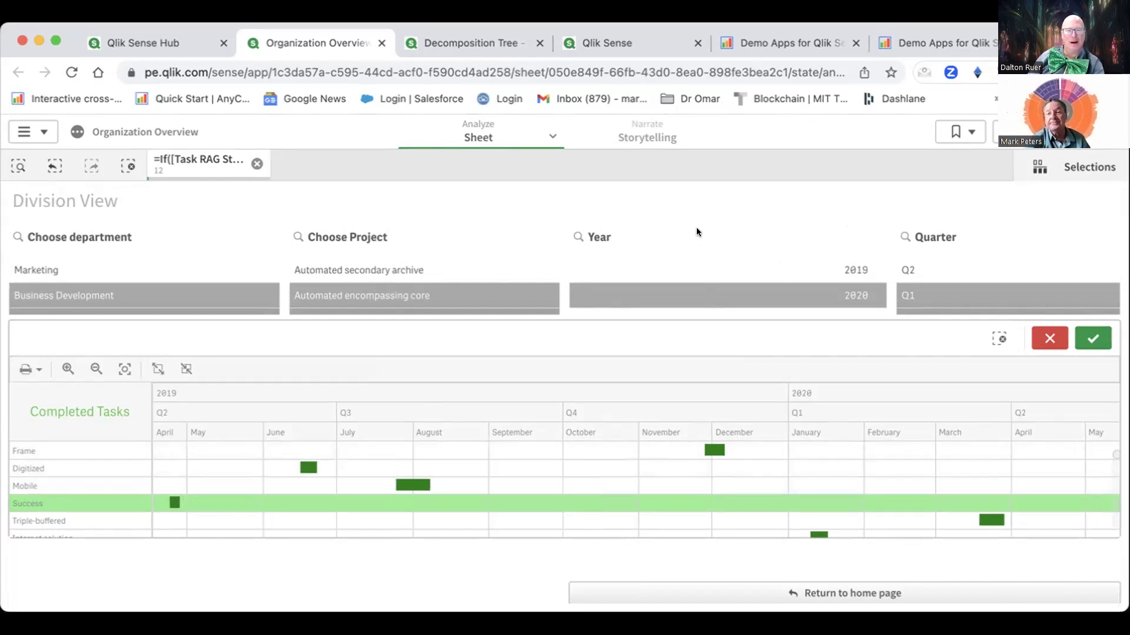
left_click(1040, 340)
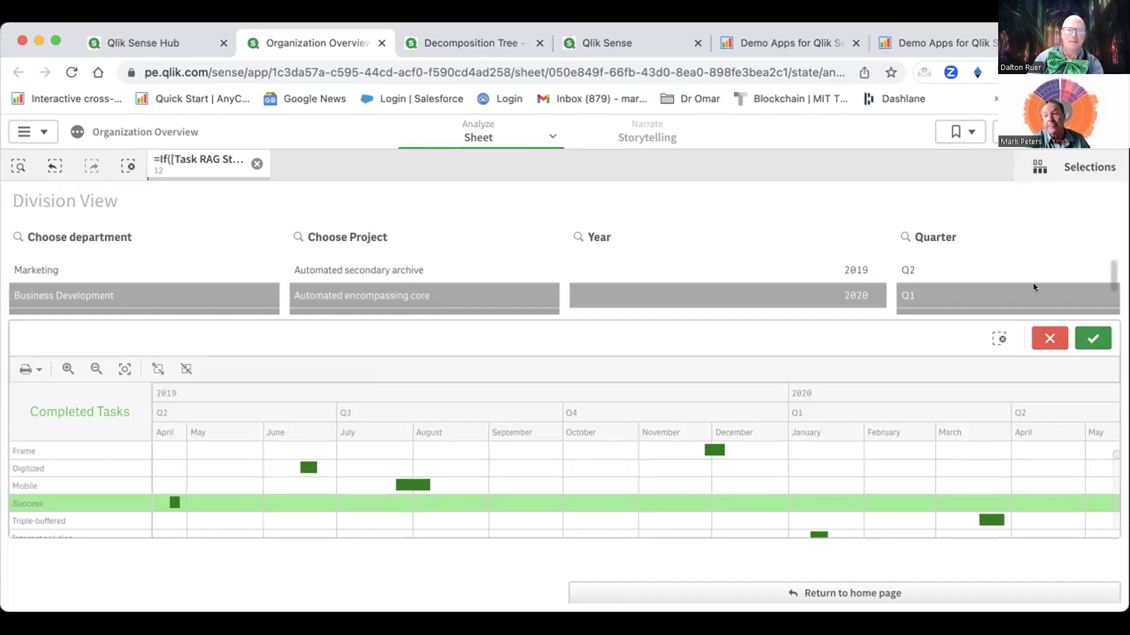
left_click(1047, 342)
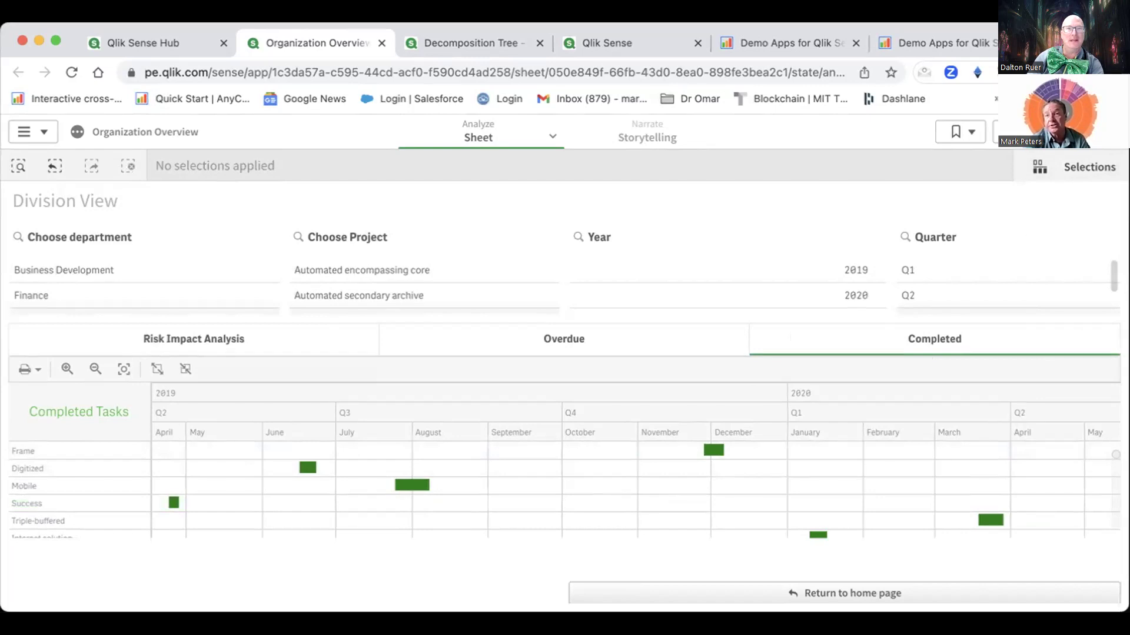
Advance to the Assignee View sheet and filter it to the first assignee in the list
key("ctrl+Right")
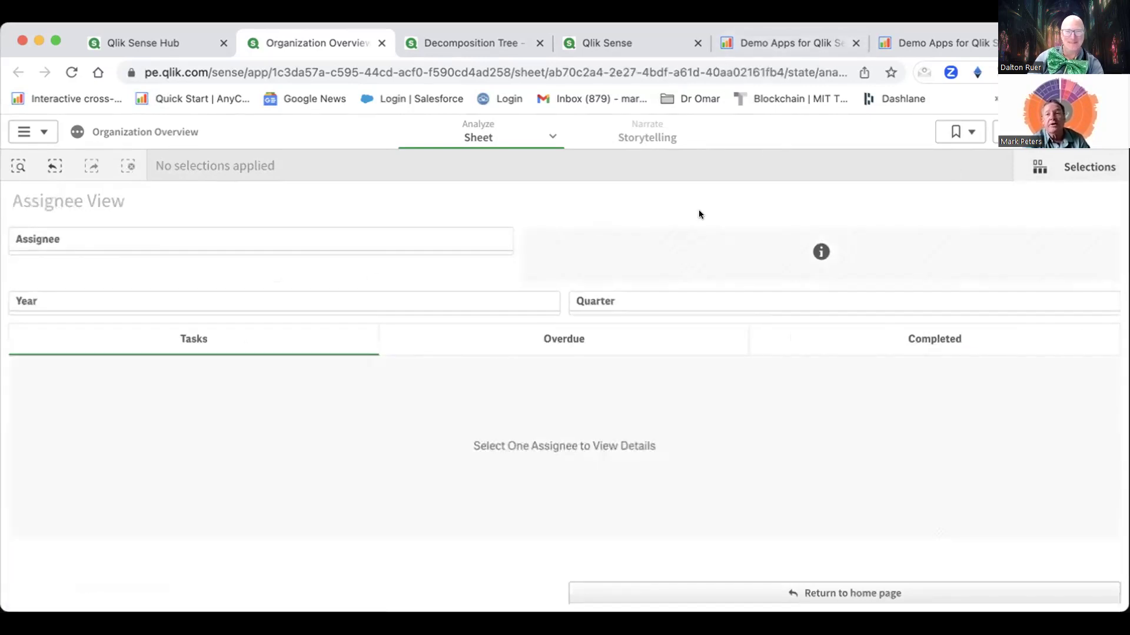
left_click(239, 300)
left_click(235, 247)
left_click(235, 247)
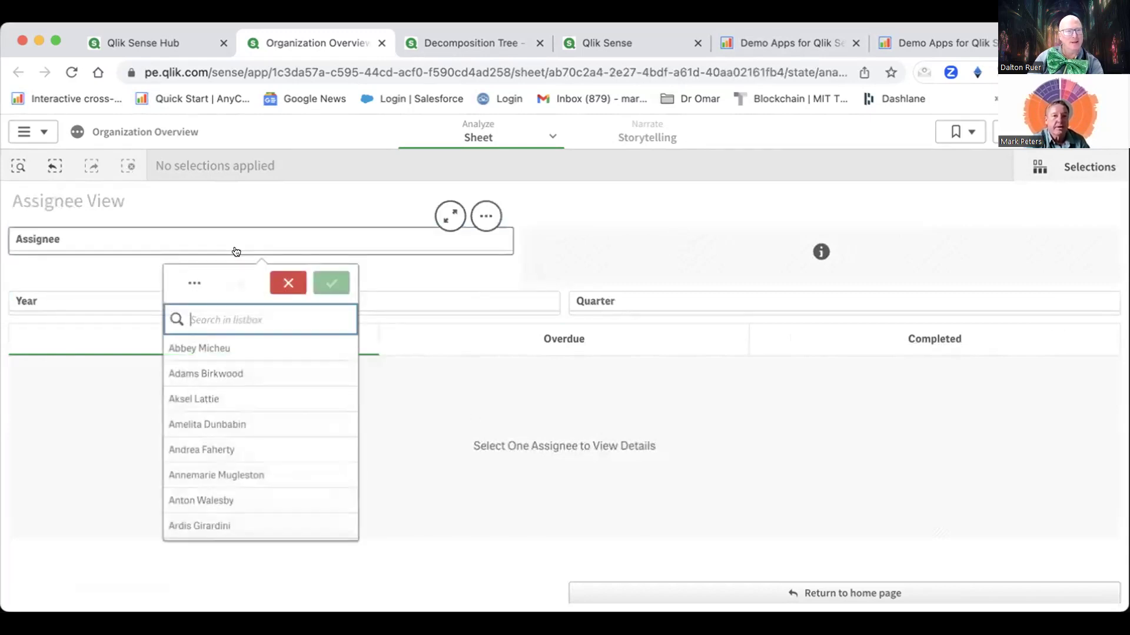
left_click(207, 347)
left_click(316, 286)
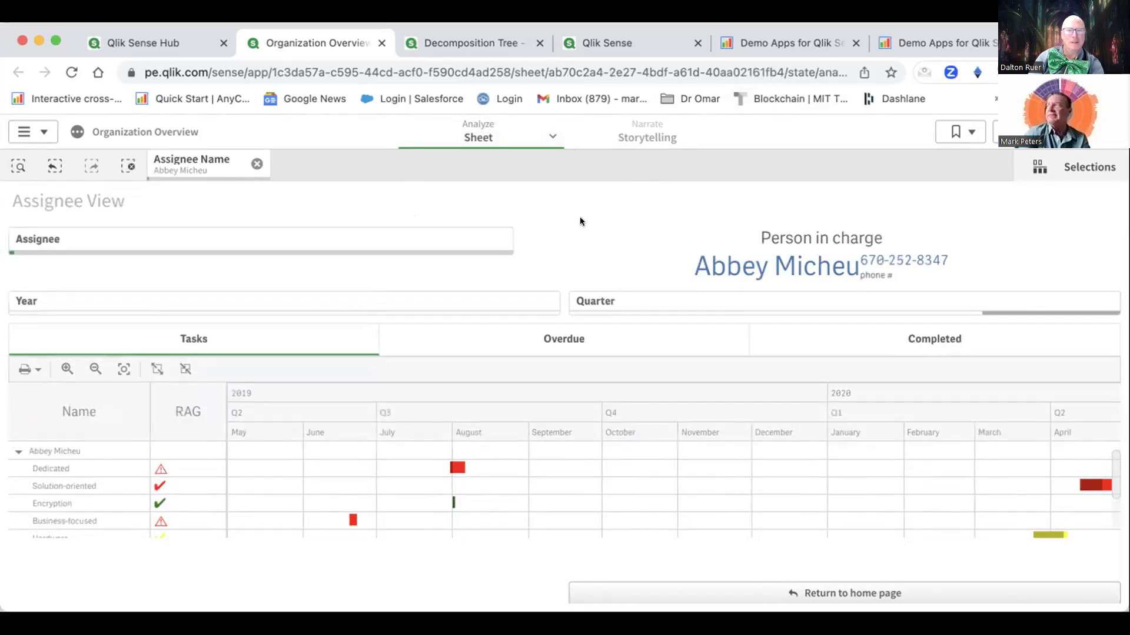
Switch to the Decomposition Tree app and examine the Normal tree's sales breakdown by channel, salesperson and region
left_click(450, 44)
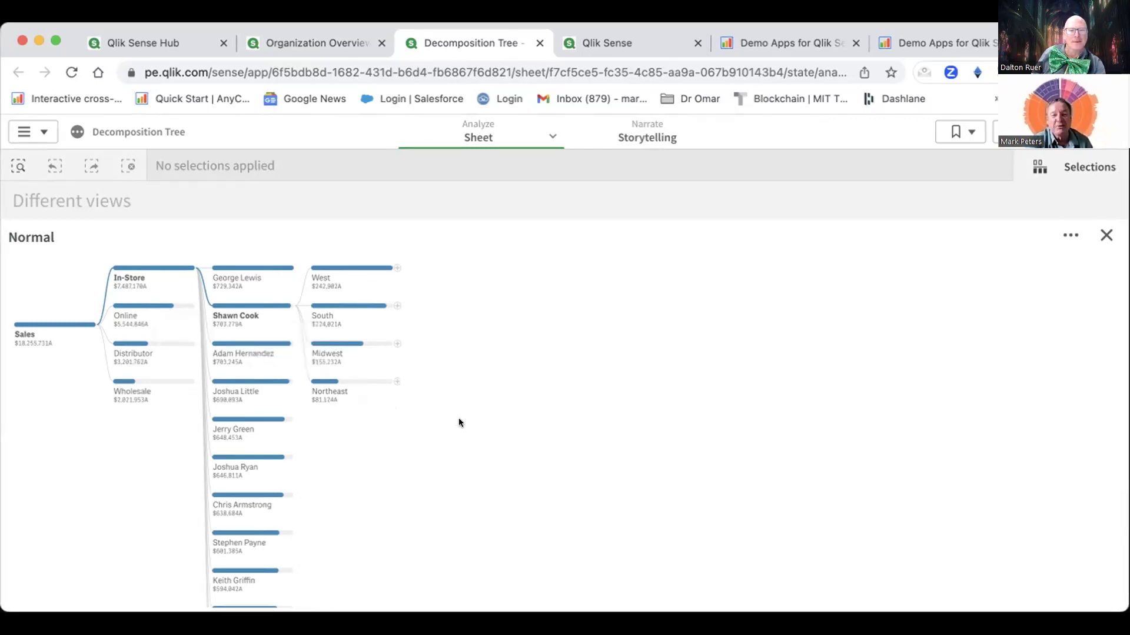
scroll(493, 373, "up", 3)
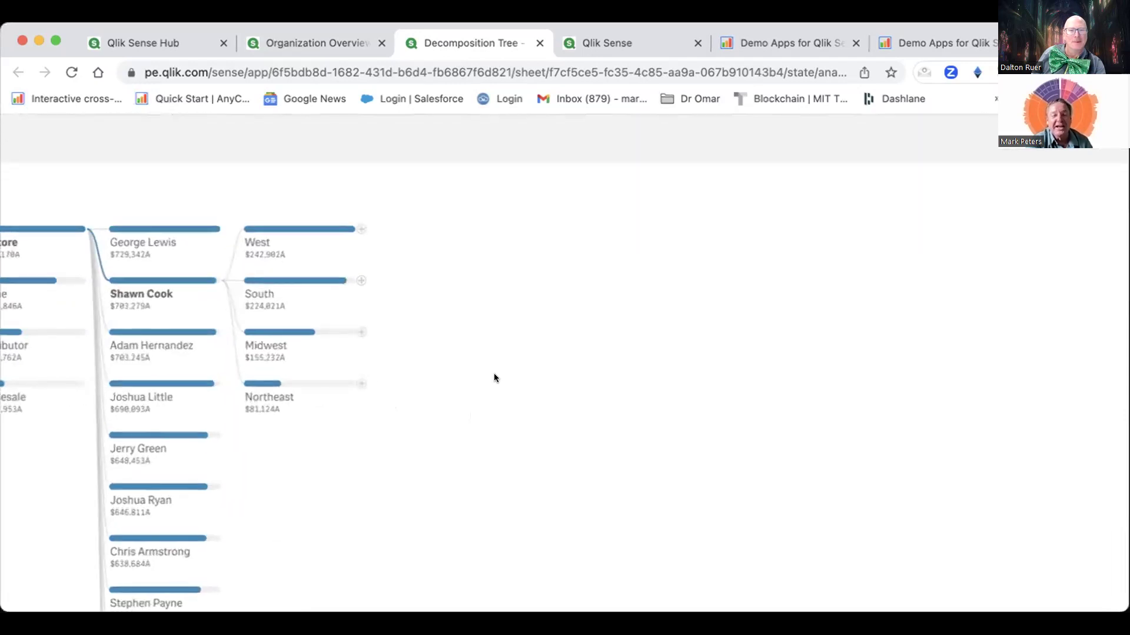
scroll(669, 372, "up", 3)
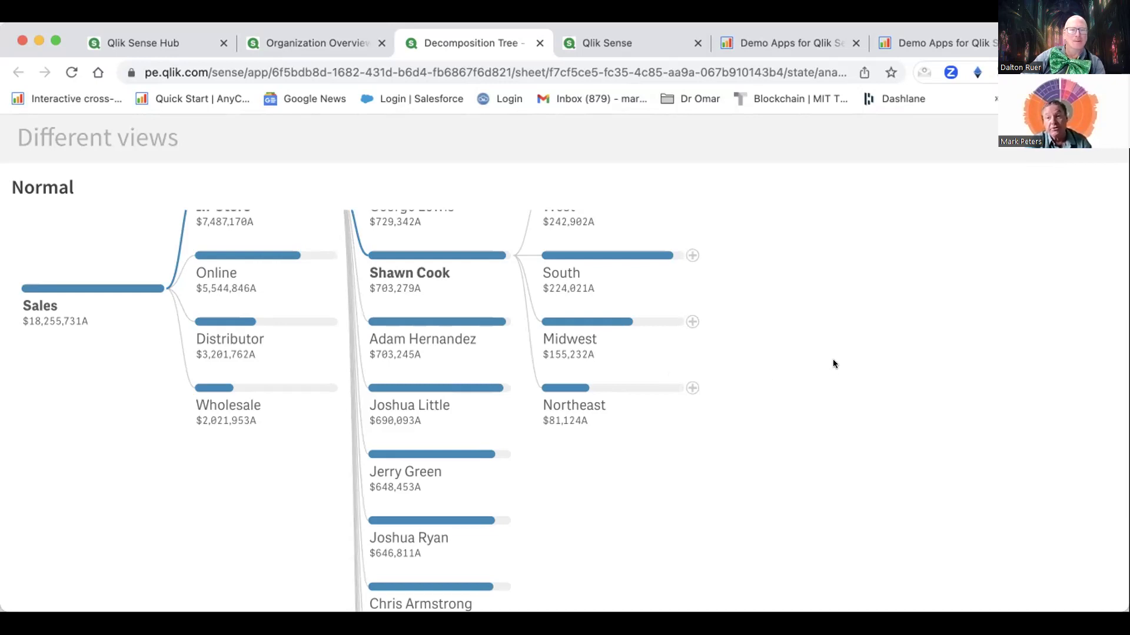
scroll(827, 341, "up", 3)
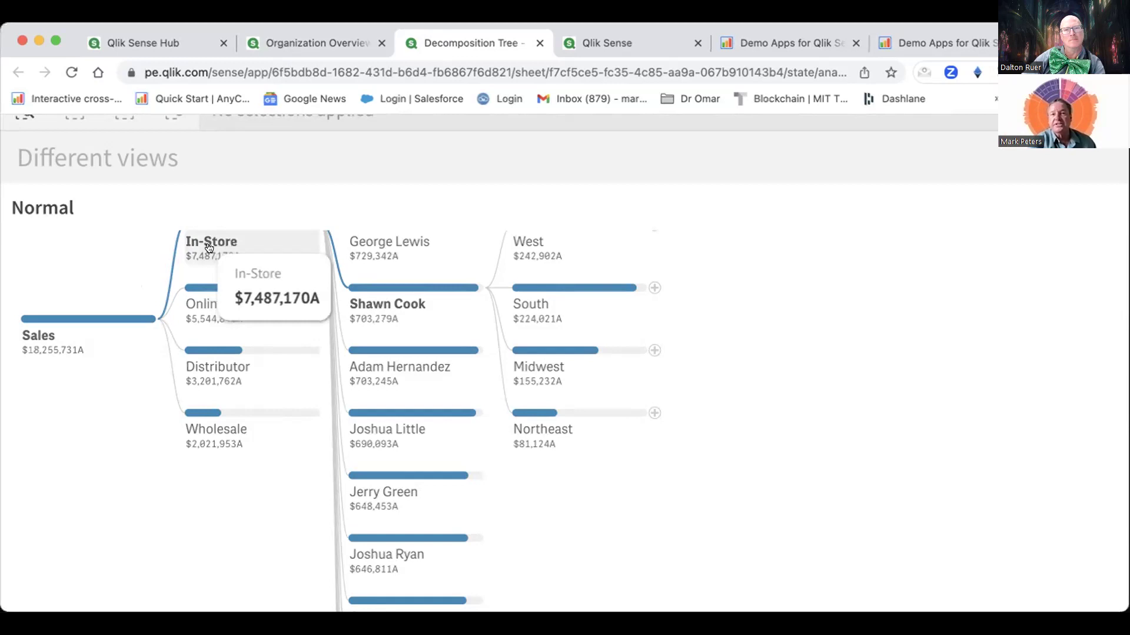
scroll(417, 295, "up", 2)
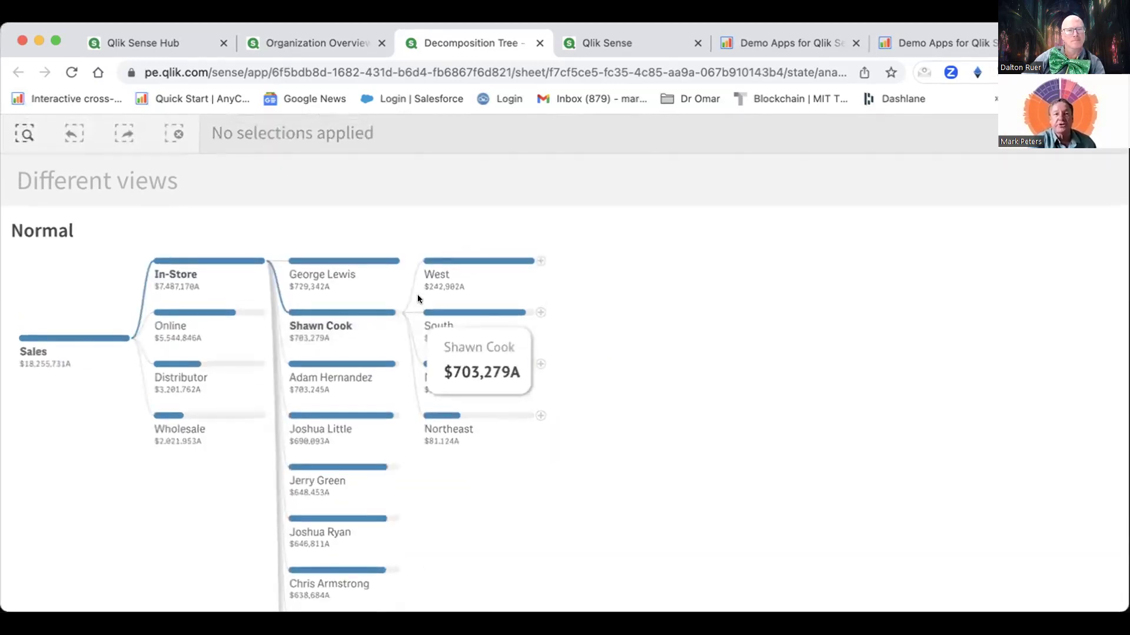
scroll(417, 295, "up", 1)
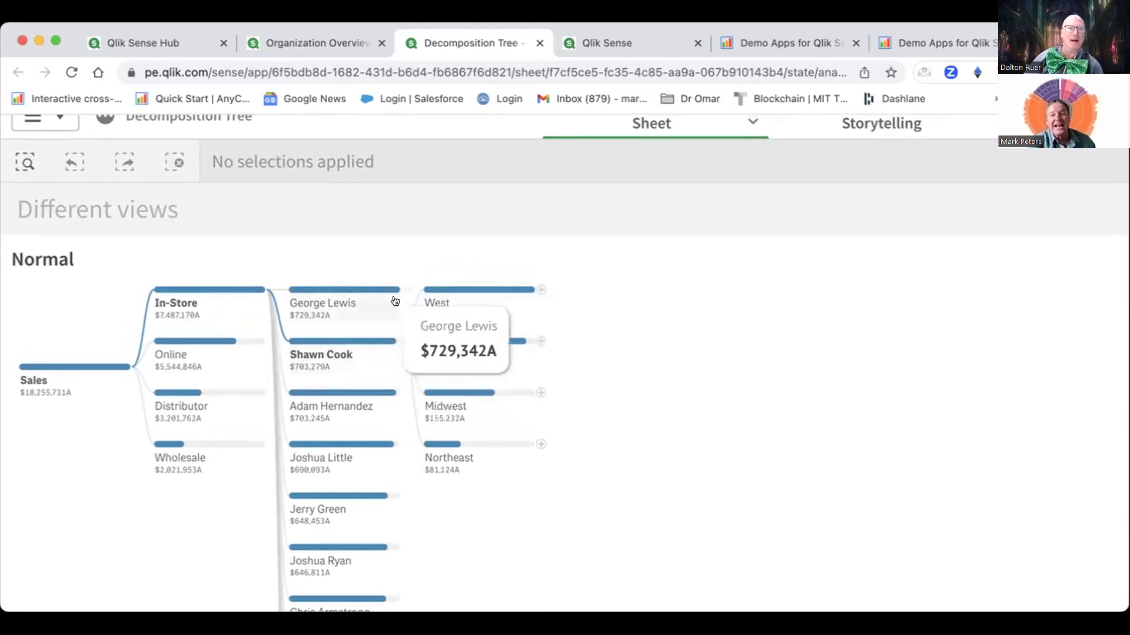
scroll(461, 244, "up", 1)
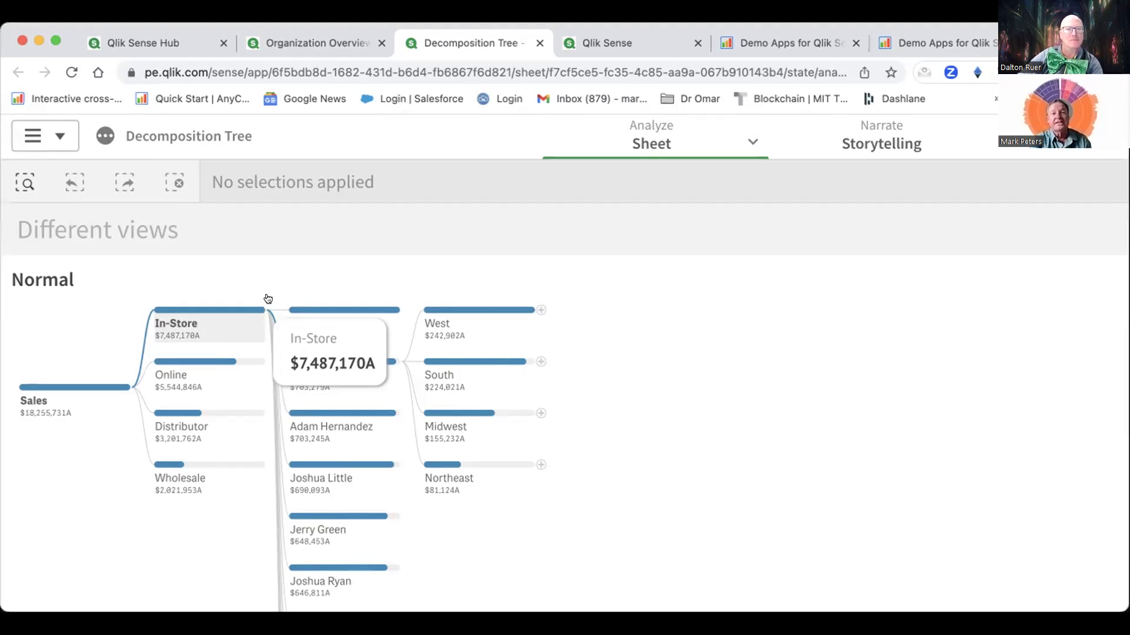
mouse_move(71, 403)
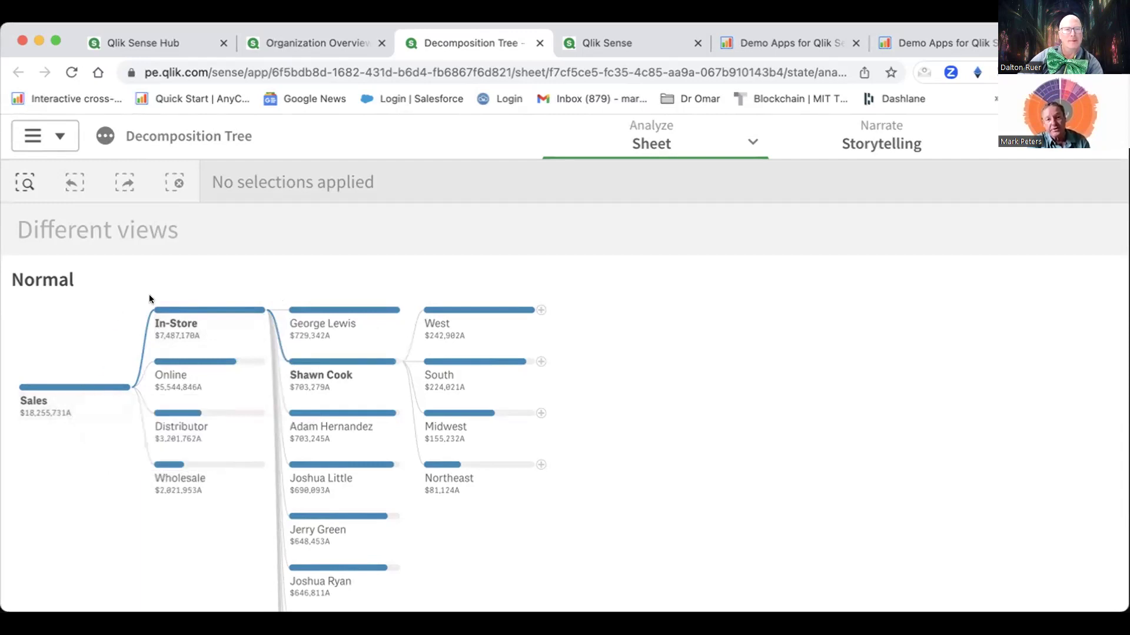
mouse_move(110, 407)
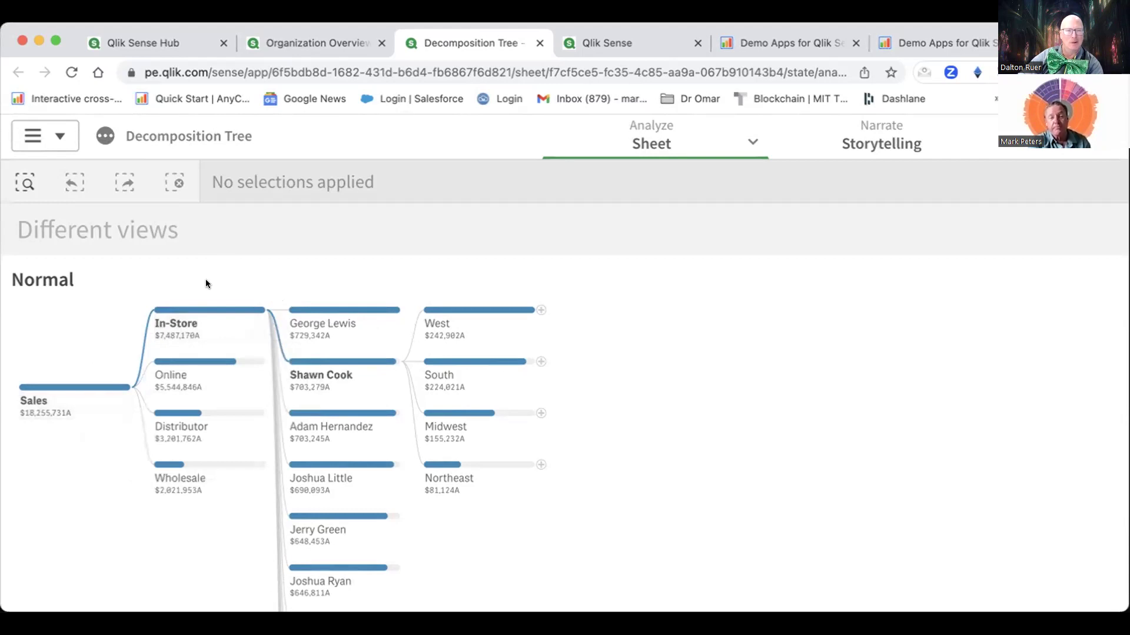
mouse_move(210, 317)
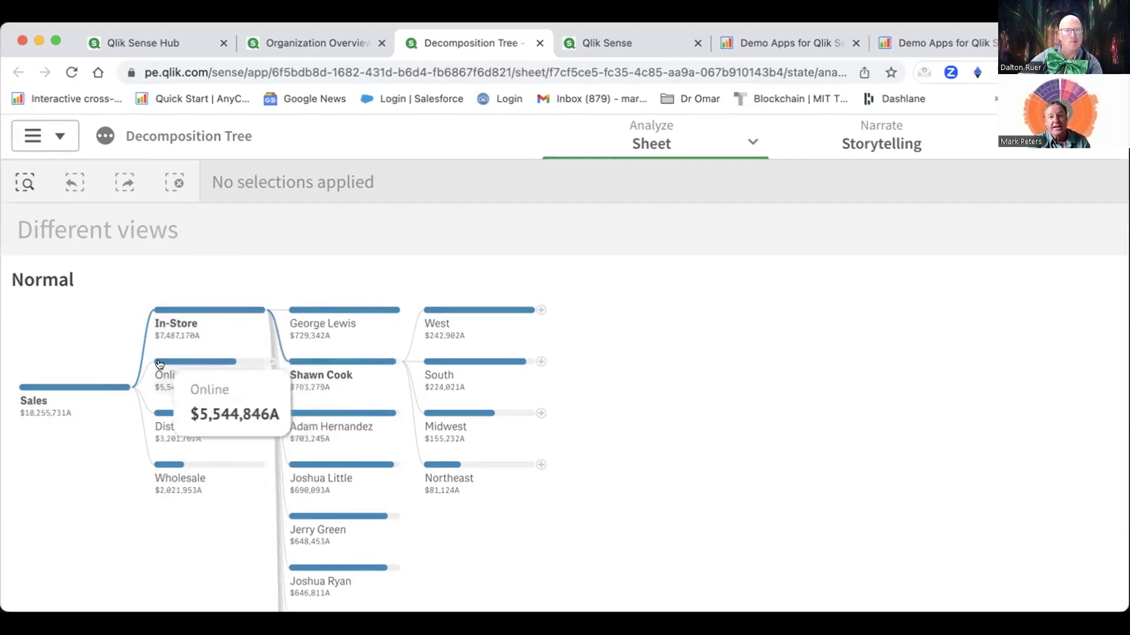
mouse_move(169, 474)
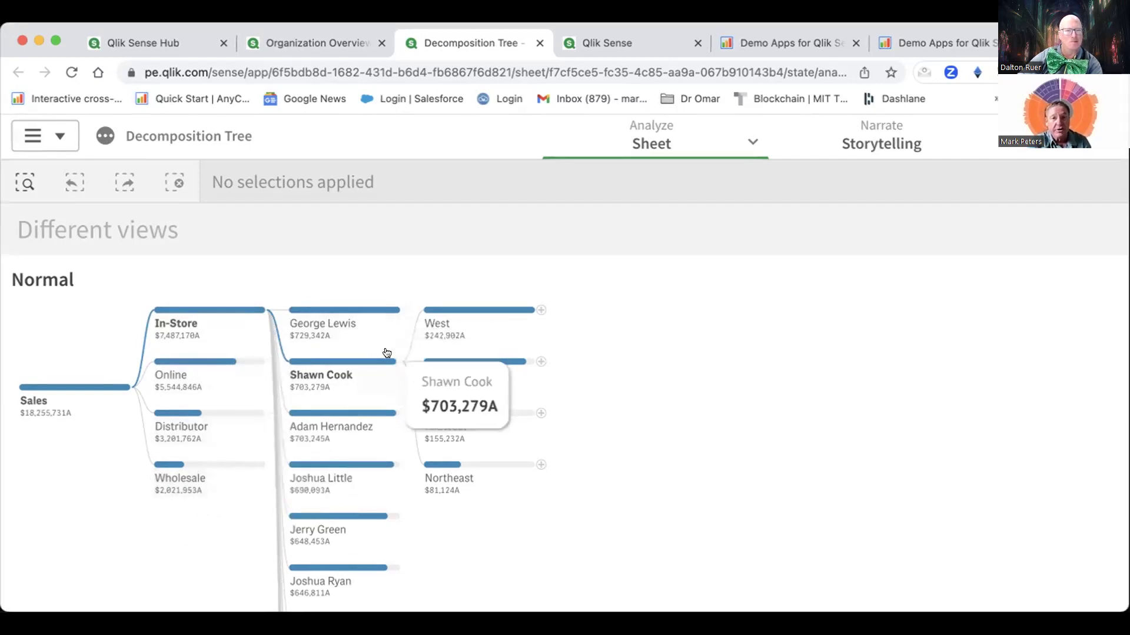
Expand the third salesperson under In-Store, and try selecting the In-Store sales channel before clearing that selection
left_click(398, 413)
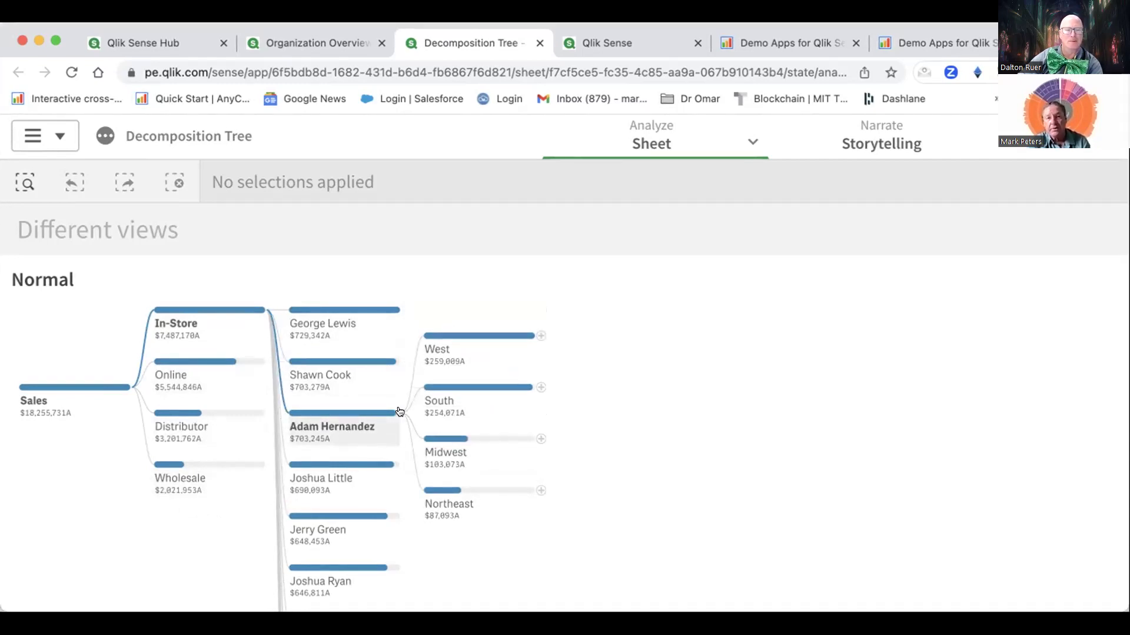
left_click(259, 321)
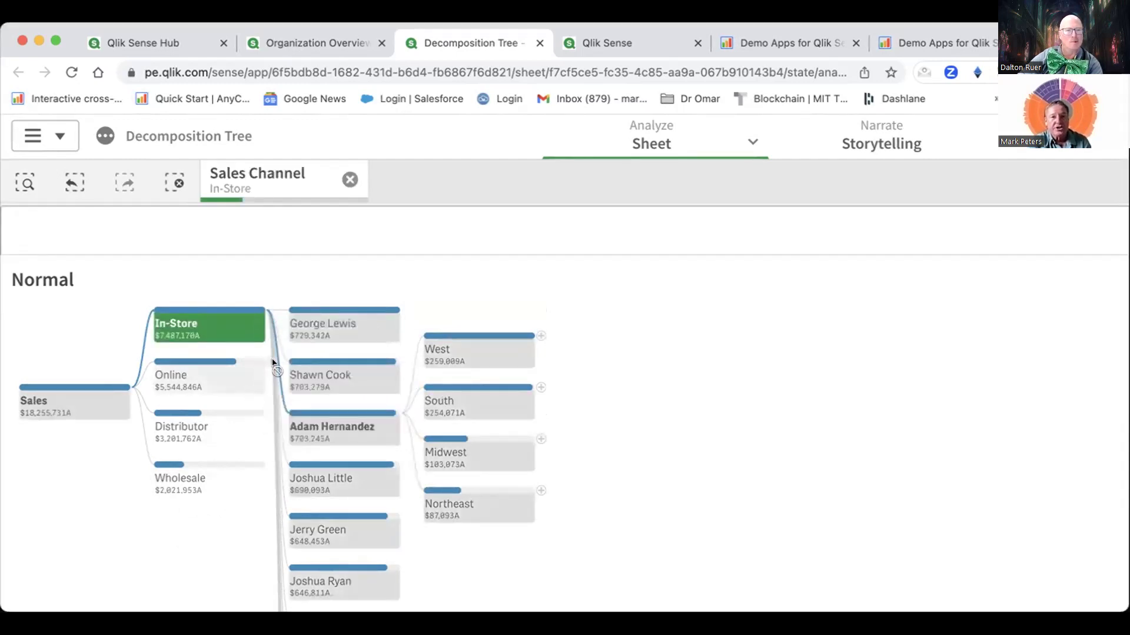
mouse_move(262, 355)
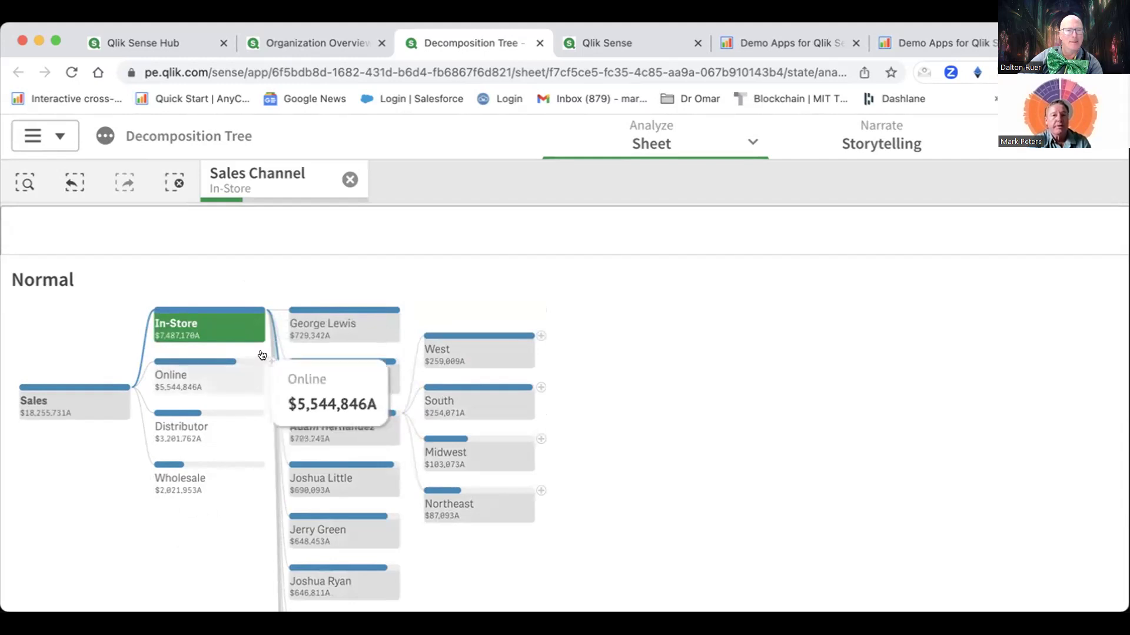
left_click(350, 179)
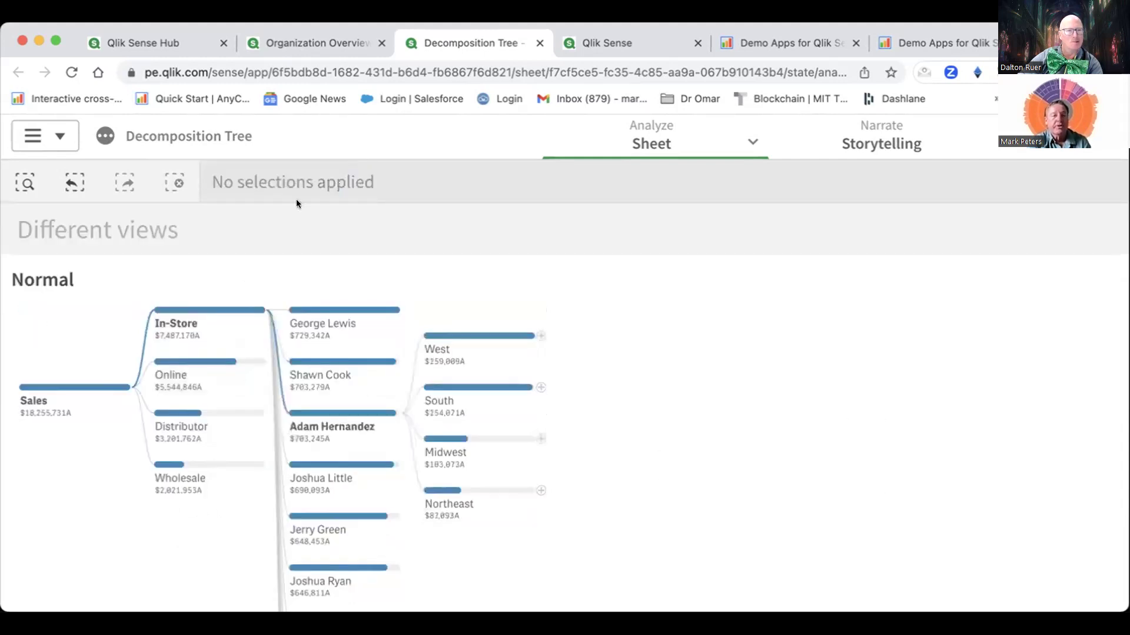
Expand the Online channel in the Normal tree and break its first salesperson down by region
left_click(262, 361)
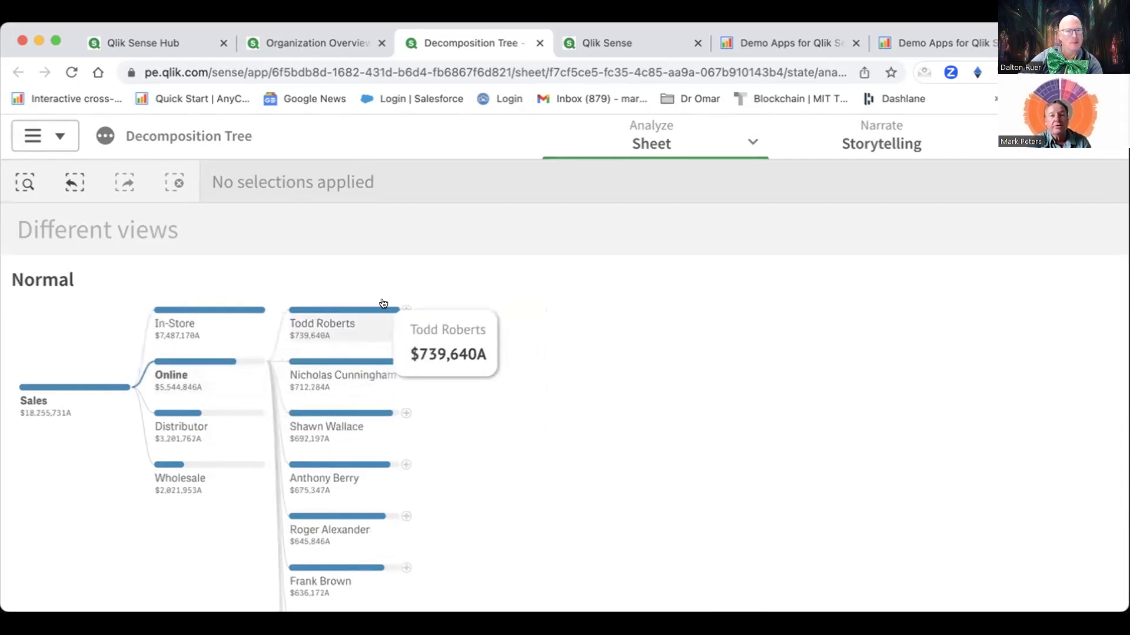
left_click(400, 310)
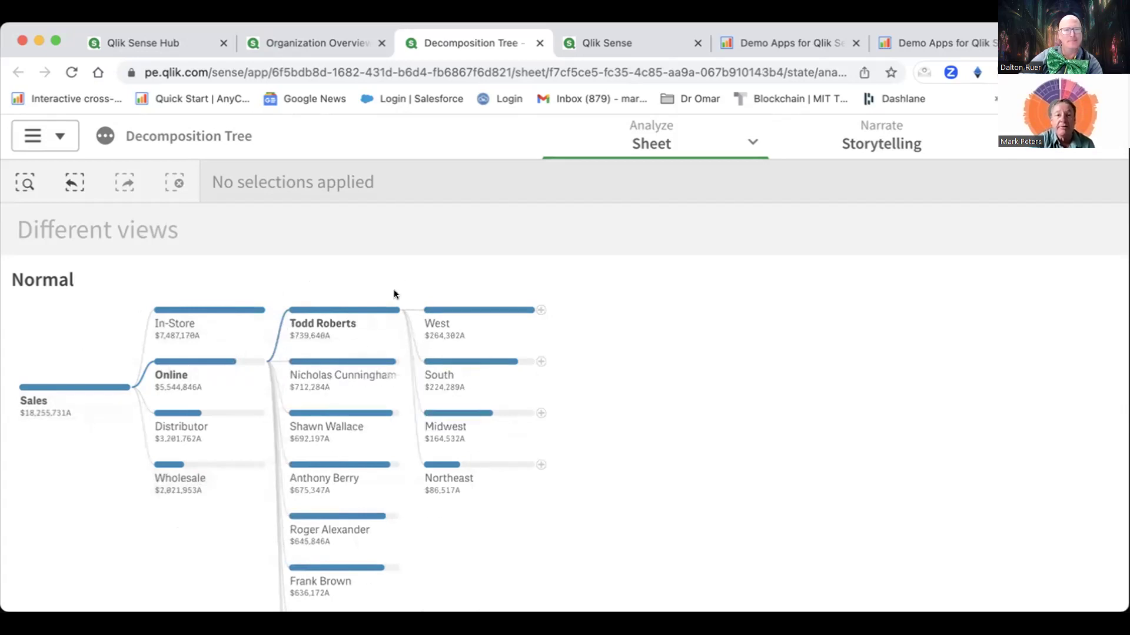
mouse_move(398, 312)
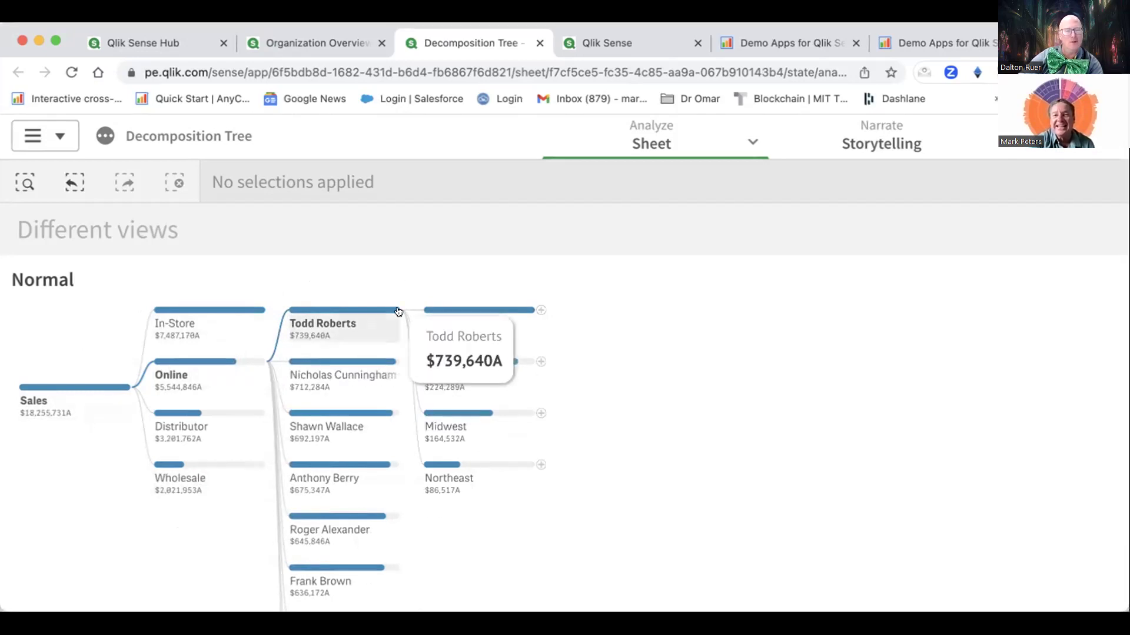
Take a closer look at the expanded Normal tree and exit its full-screen view to the Different views sheet
scroll(400, 312, "up", 2)
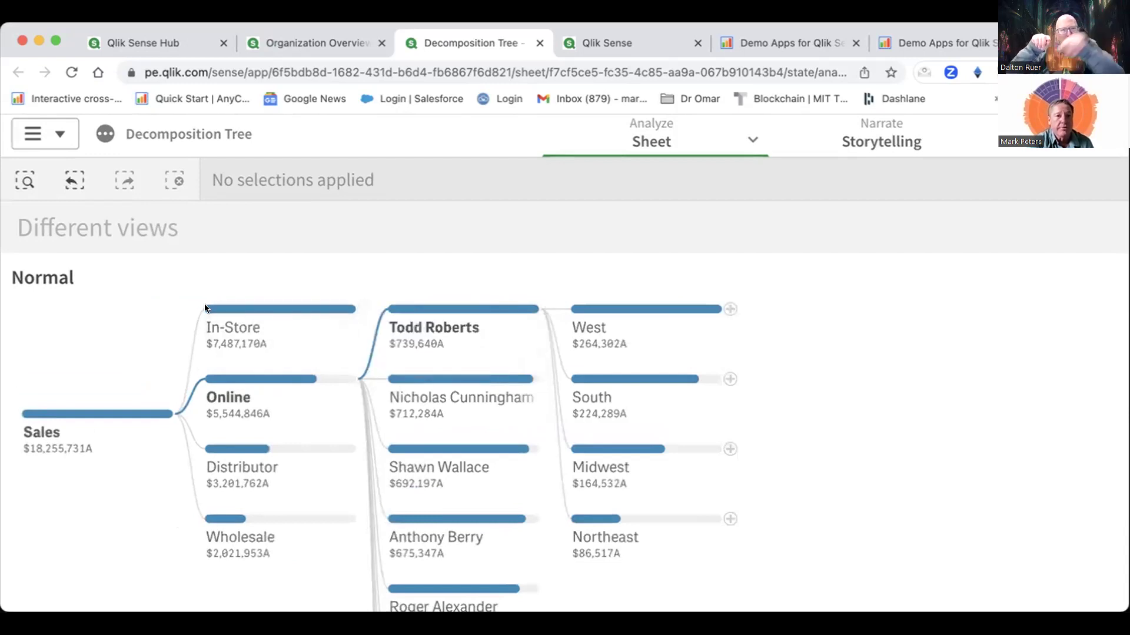
scroll(206, 283, "down", 2)
scroll(203, 286, "down", 1)
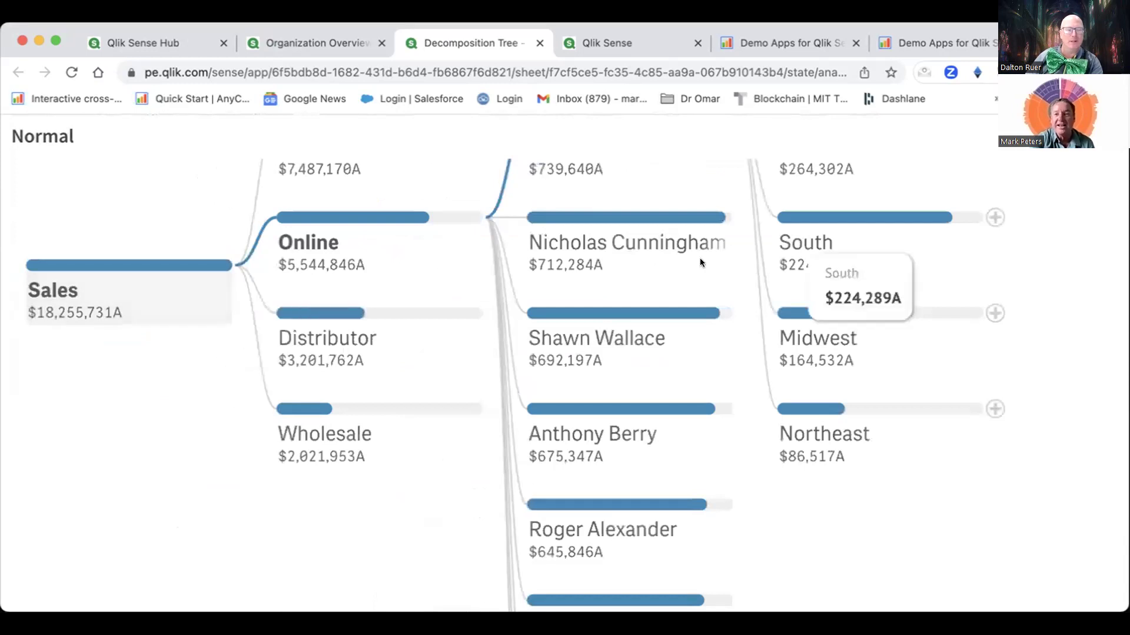
key("super+0")
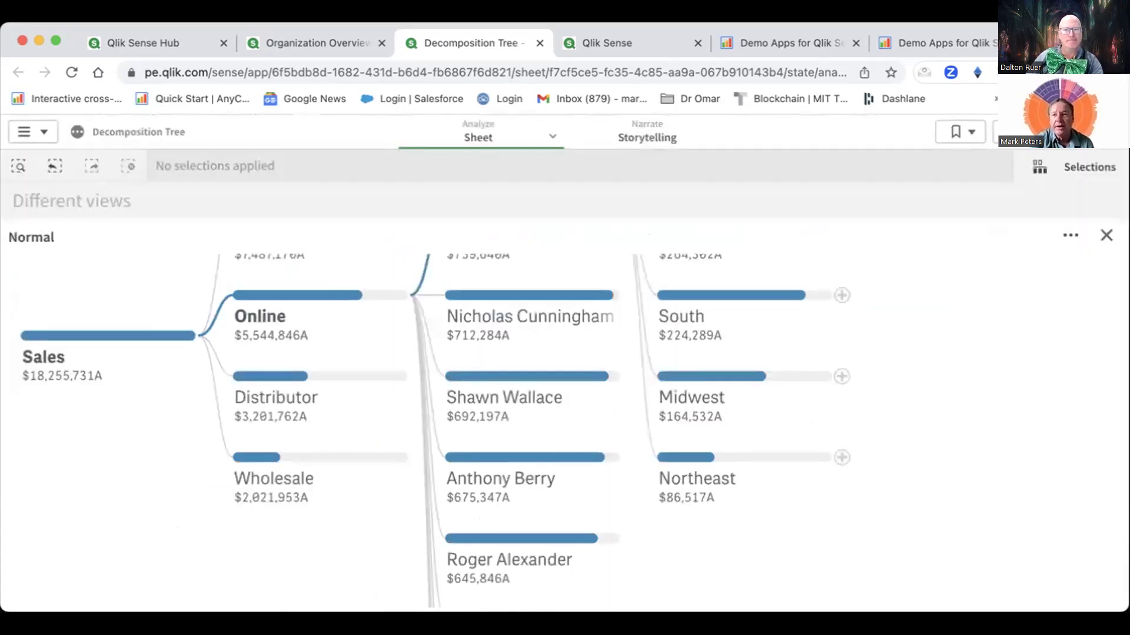
left_click(1106, 235)
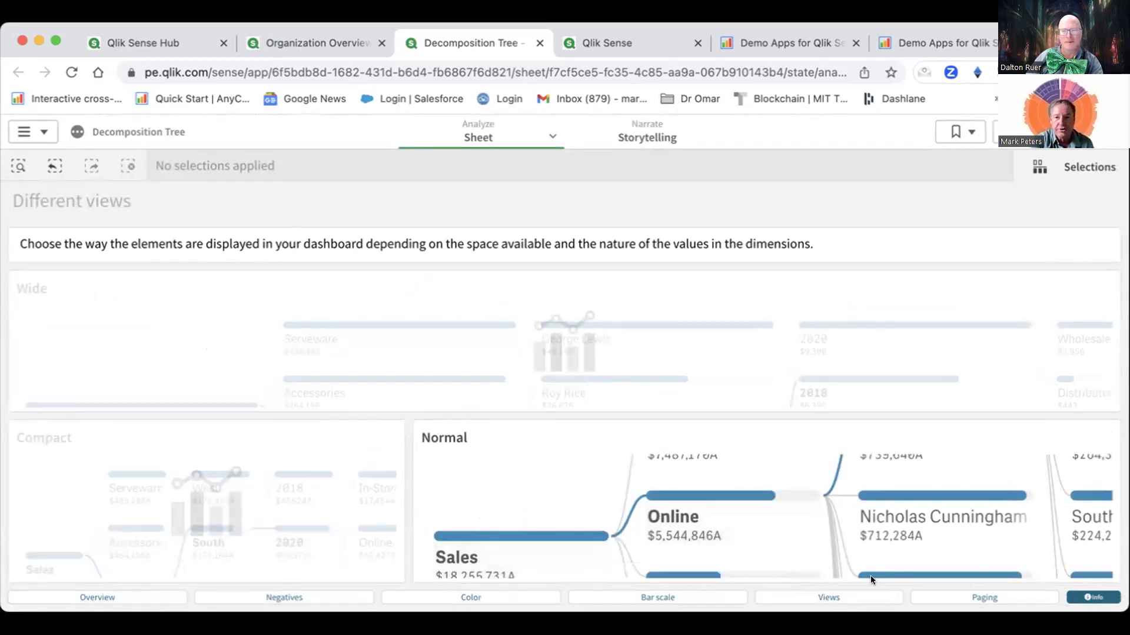
Open the bar scale sheet and expand the "Scale bar to PARENT element value" tree to full screen
left_click(679, 597)
left_click(673, 595)
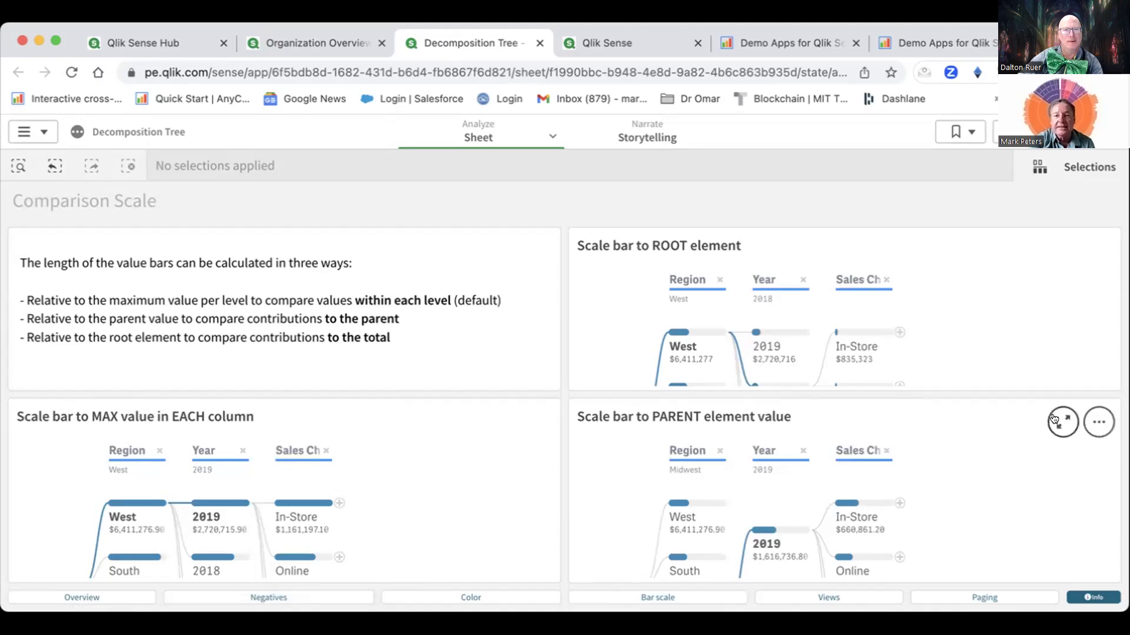
left_click(1063, 422)
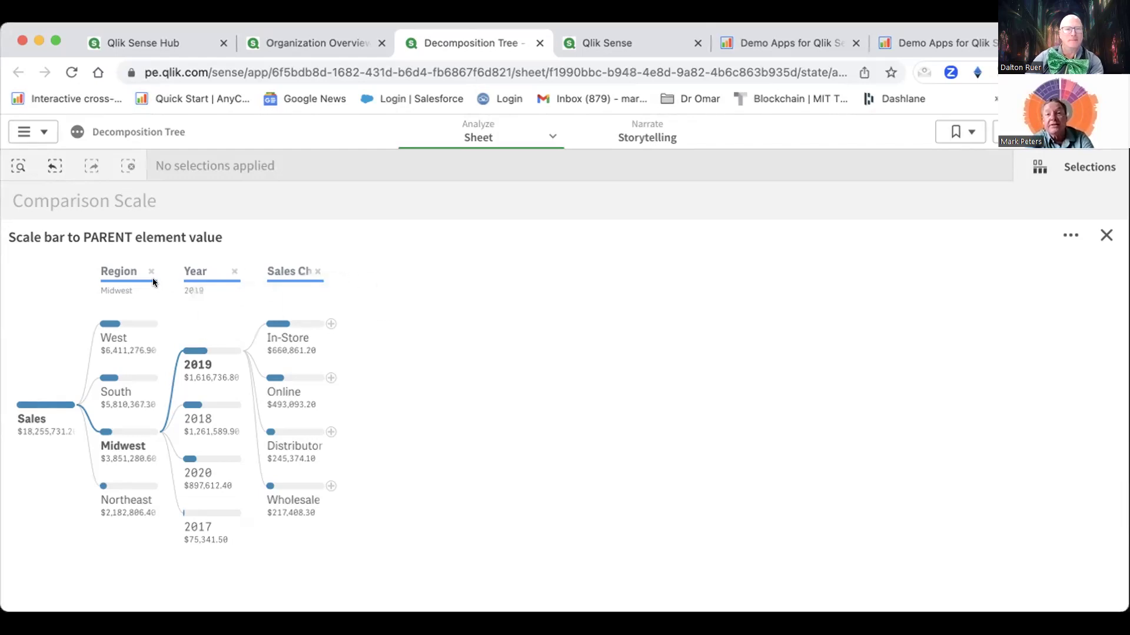
Remove the Sales Channel, Year and Region levels from the tree, leaving only the Sales root
left_click(317, 271)
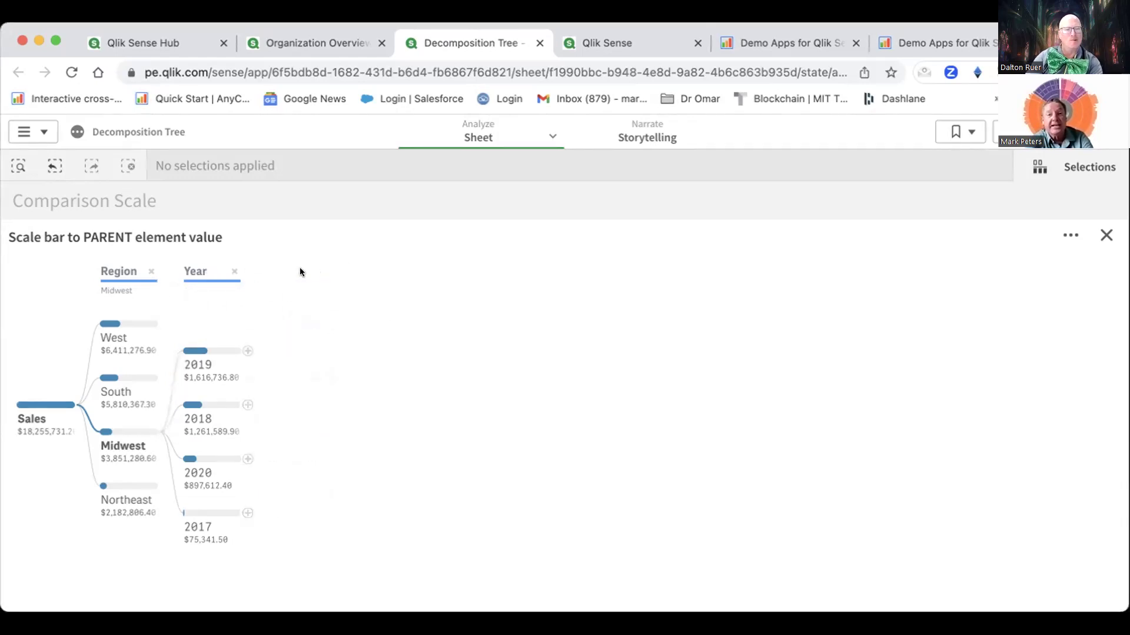
left_click(233, 272)
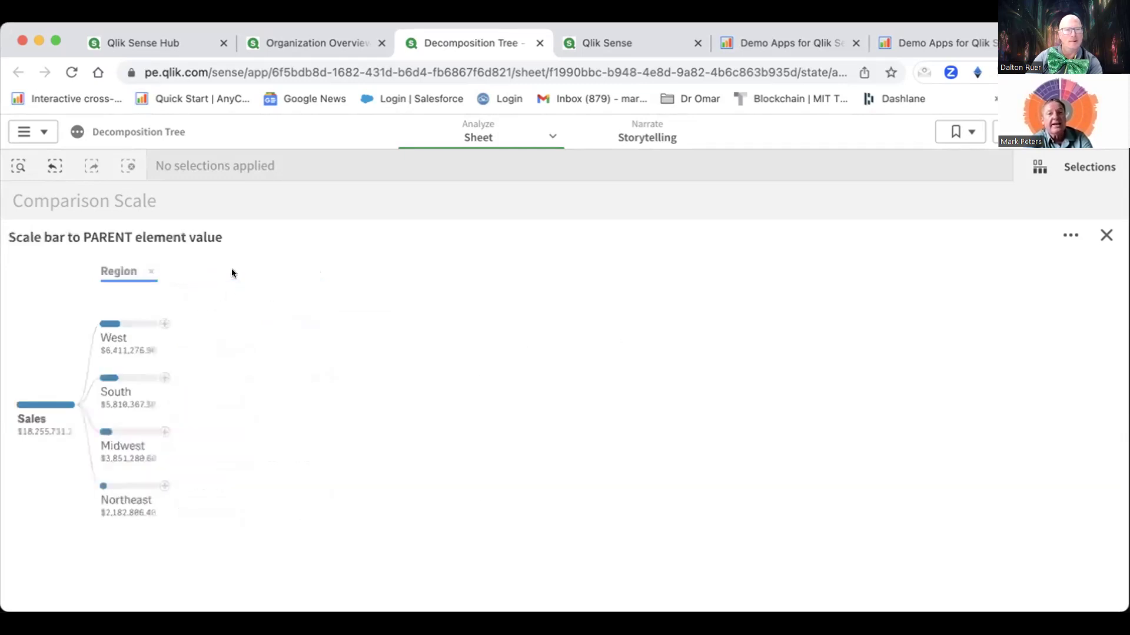
left_click(146, 272)
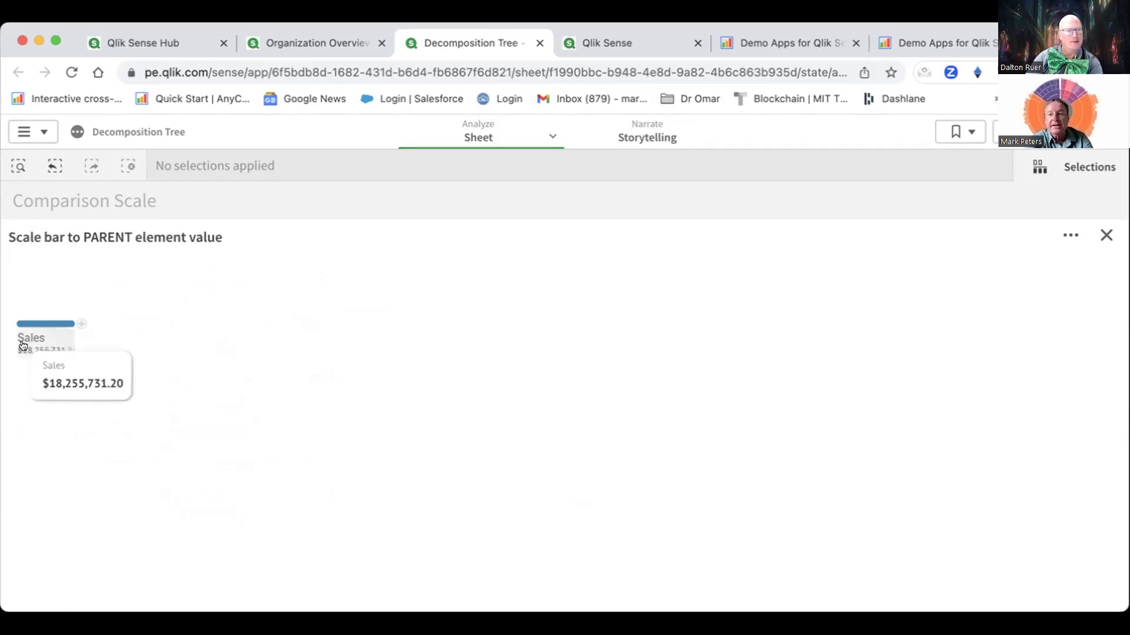
Break Sales down by Region and expand the West region by Sales Channel
left_click(80, 324)
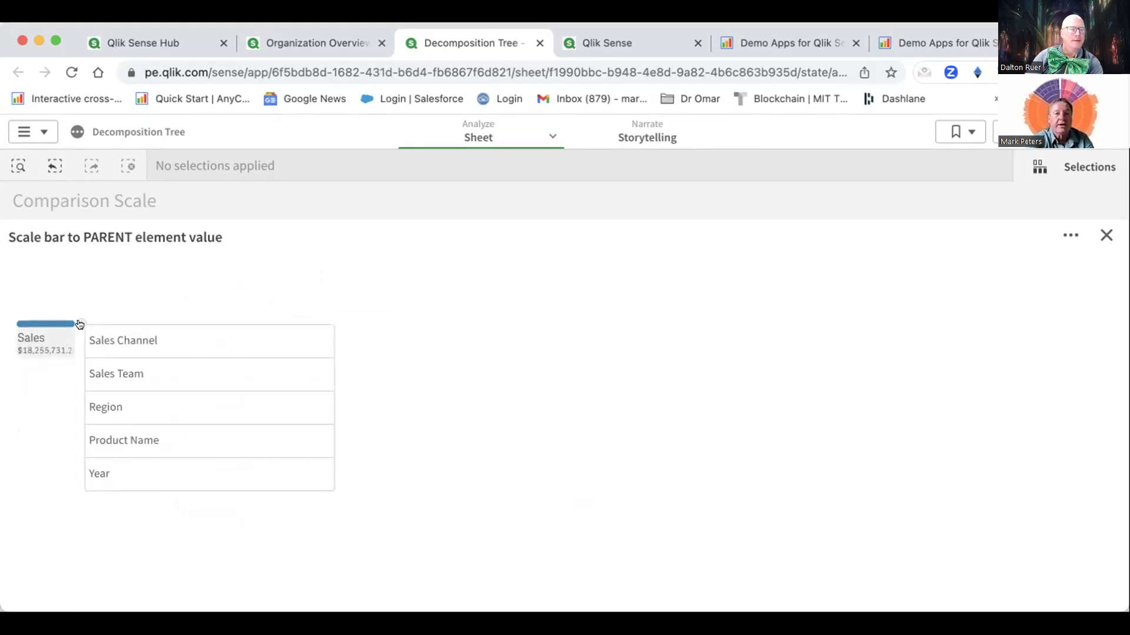
left_click(110, 404)
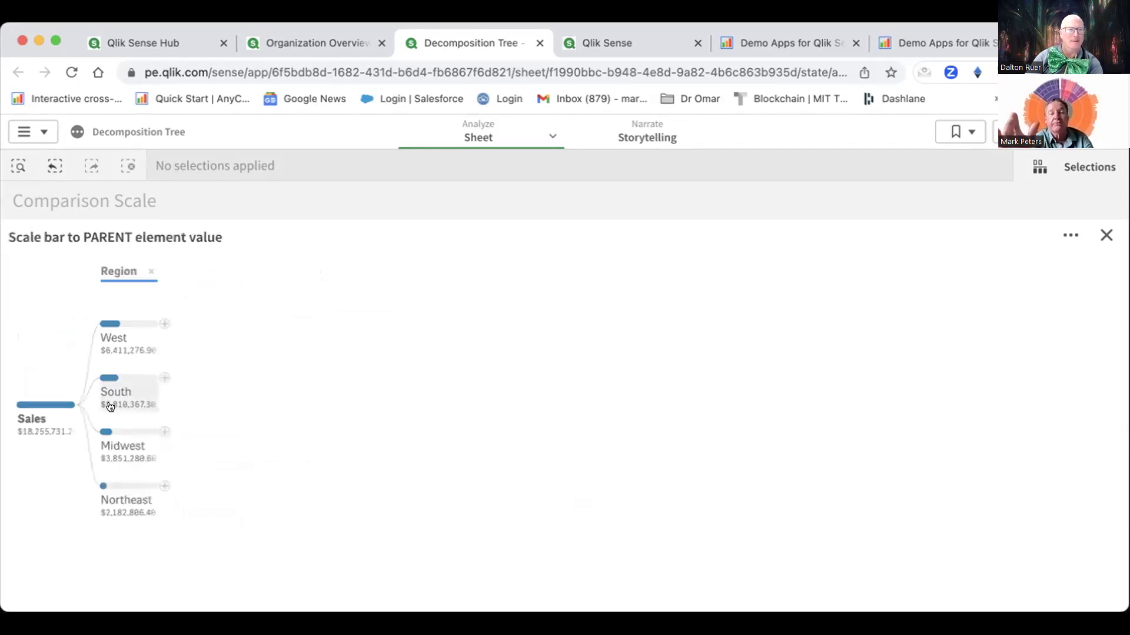
left_click(163, 325)
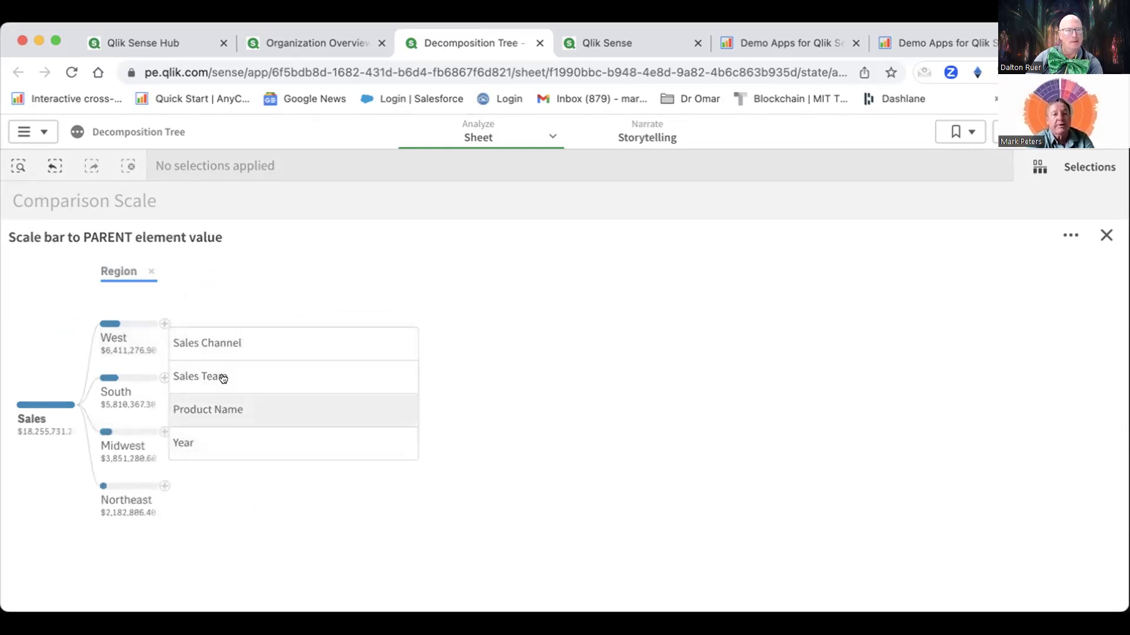
left_click(221, 343)
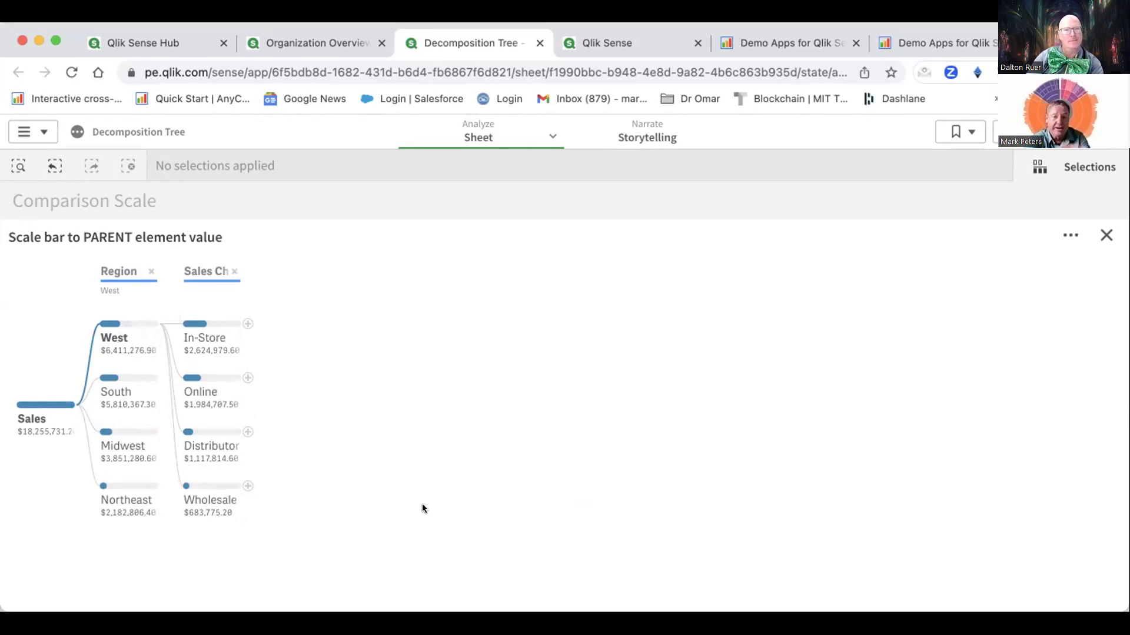
mouse_move(199, 455)
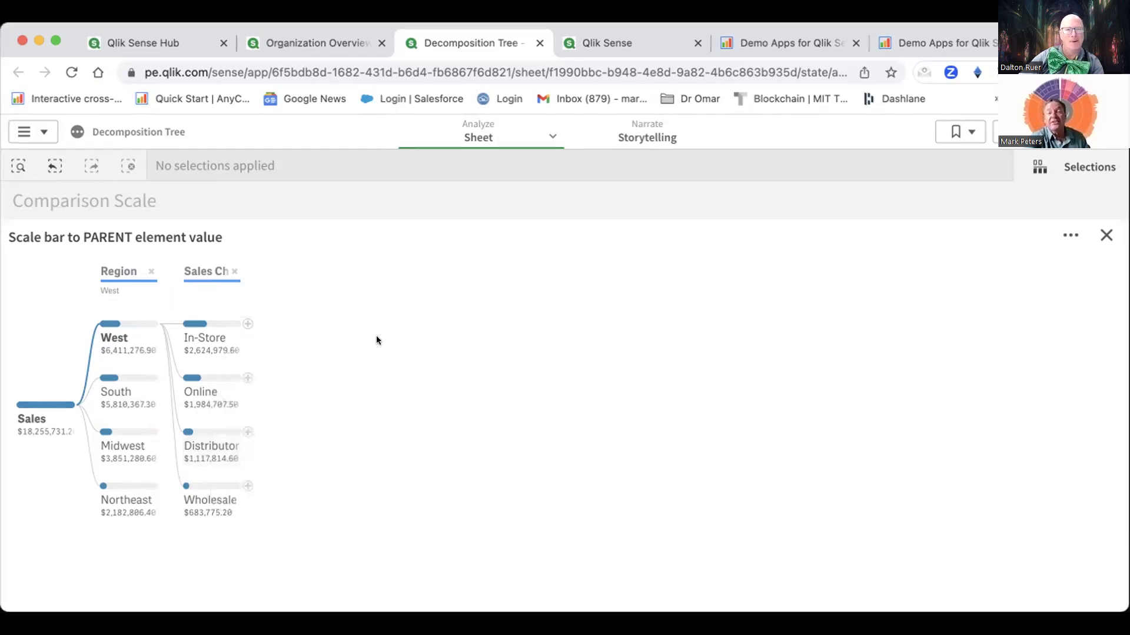
mouse_move(148, 317)
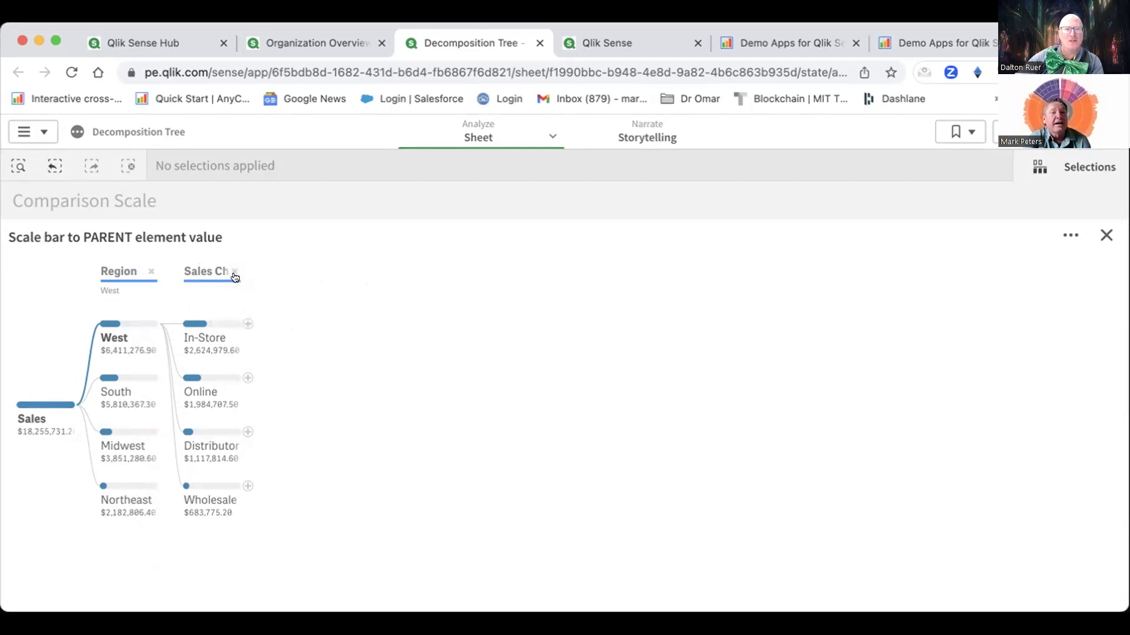
Log back in to the Company Structure demo app and show the Organization hierarchy sheet's sunburst chart in full screen
left_click(642, 43)
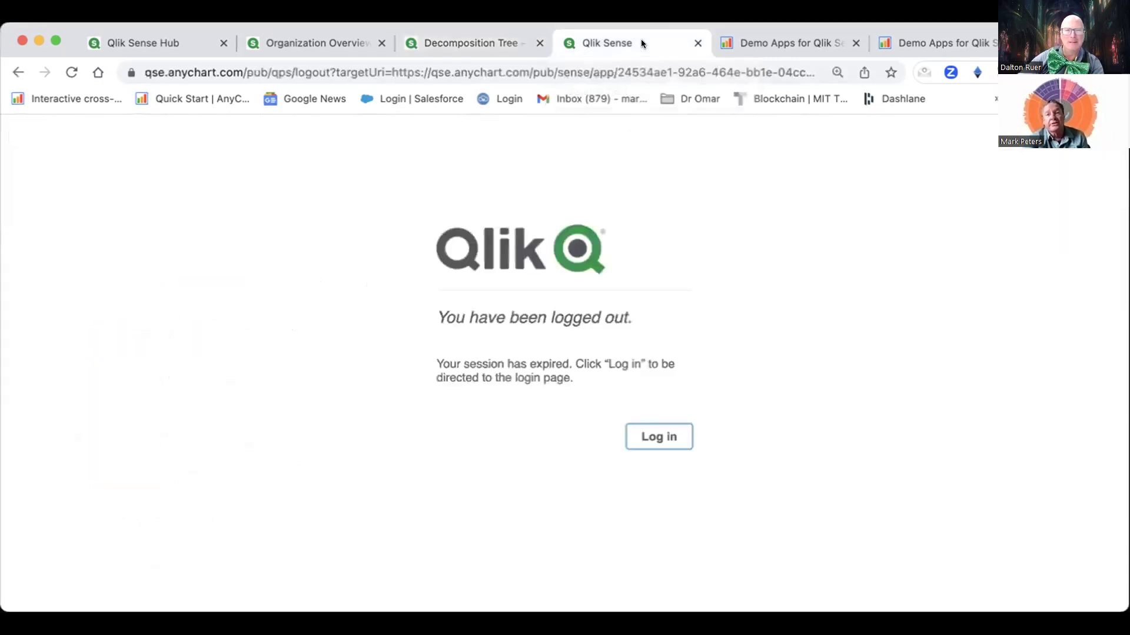
left_click(658, 436)
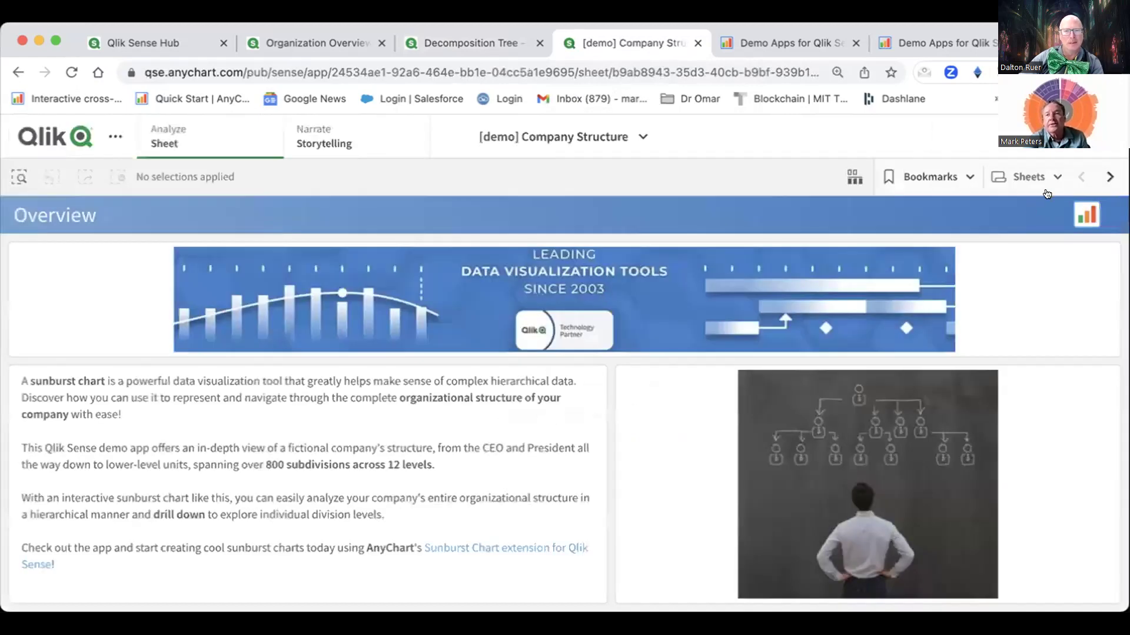
left_click(1100, 179)
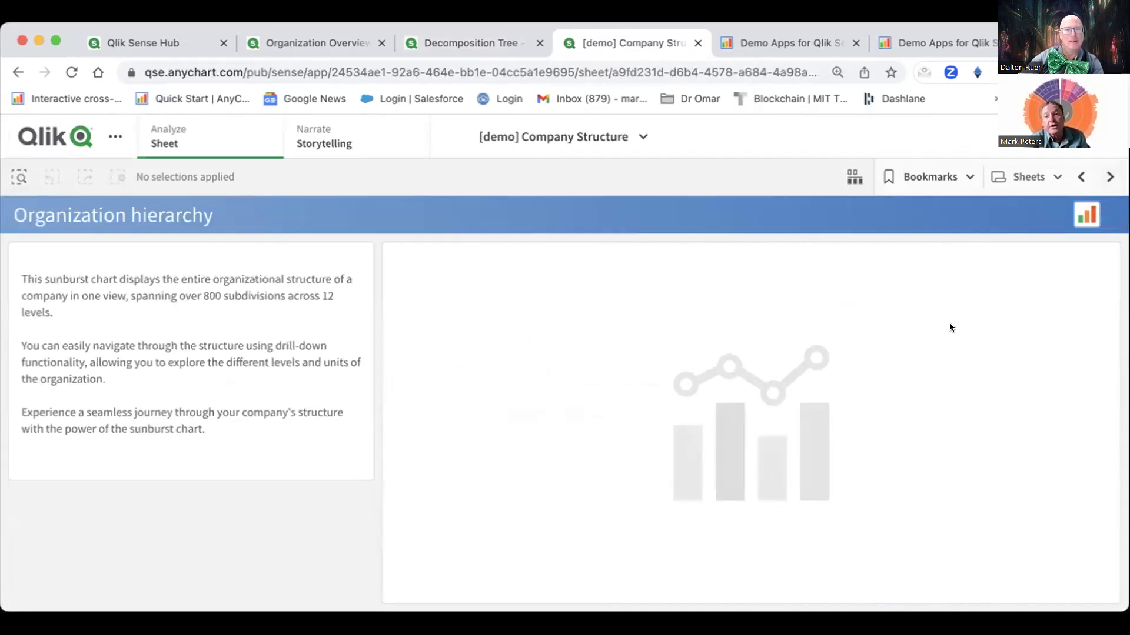
left_click(1062, 228)
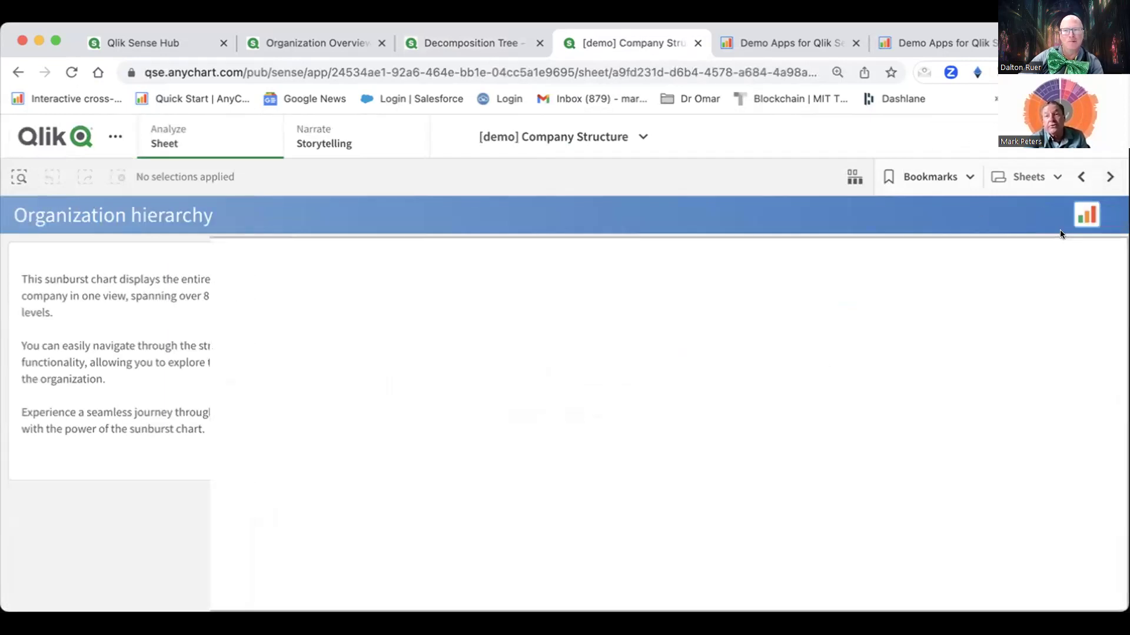
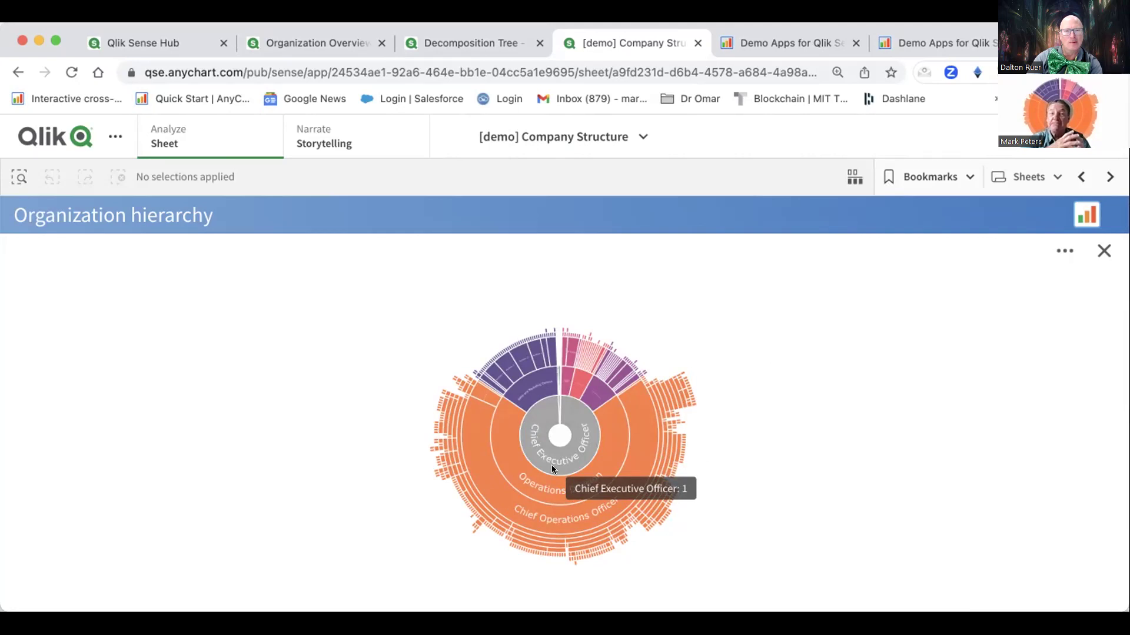
Explore the sunburst by drilling into the Operations Division and Portfolio 3, going back up the hierarchy after each
left_click(612, 424)
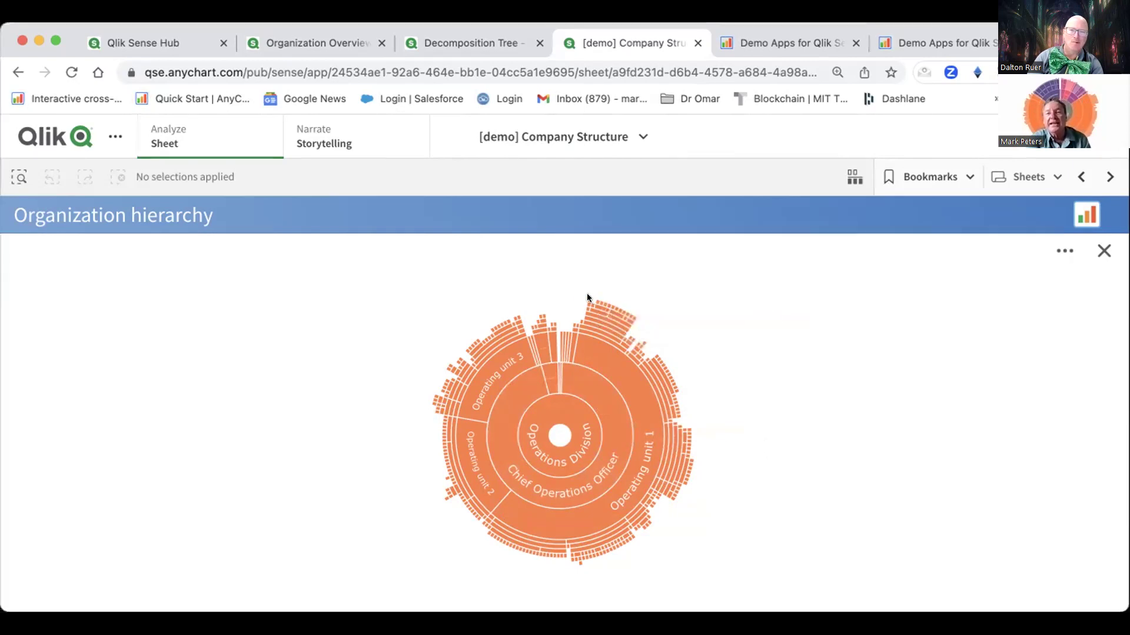
left_click(561, 458)
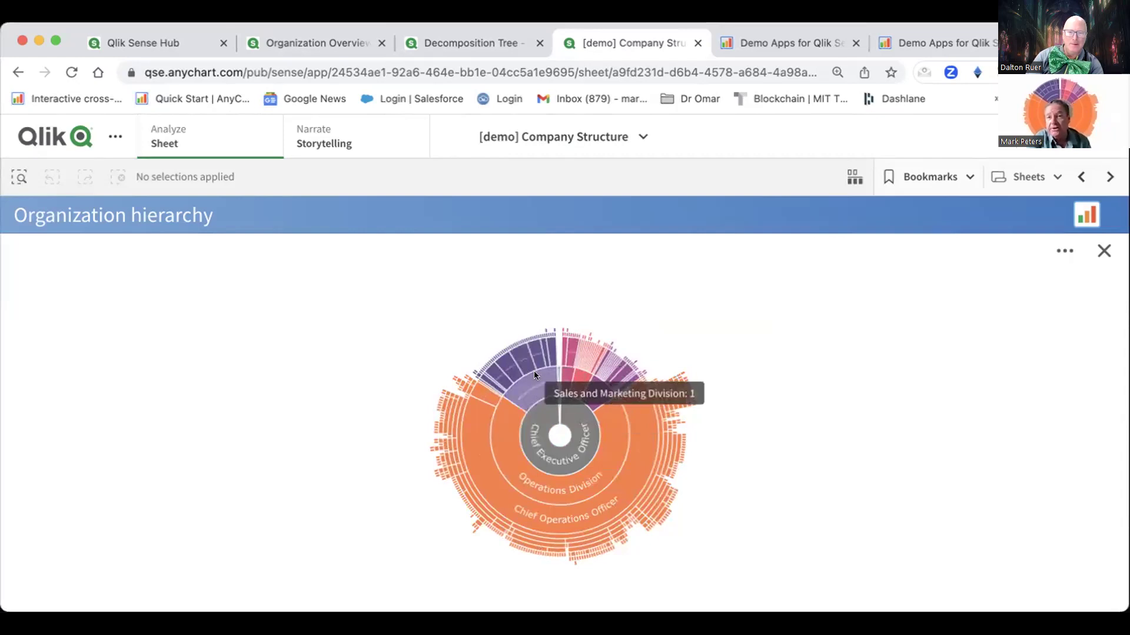
left_click(521, 357)
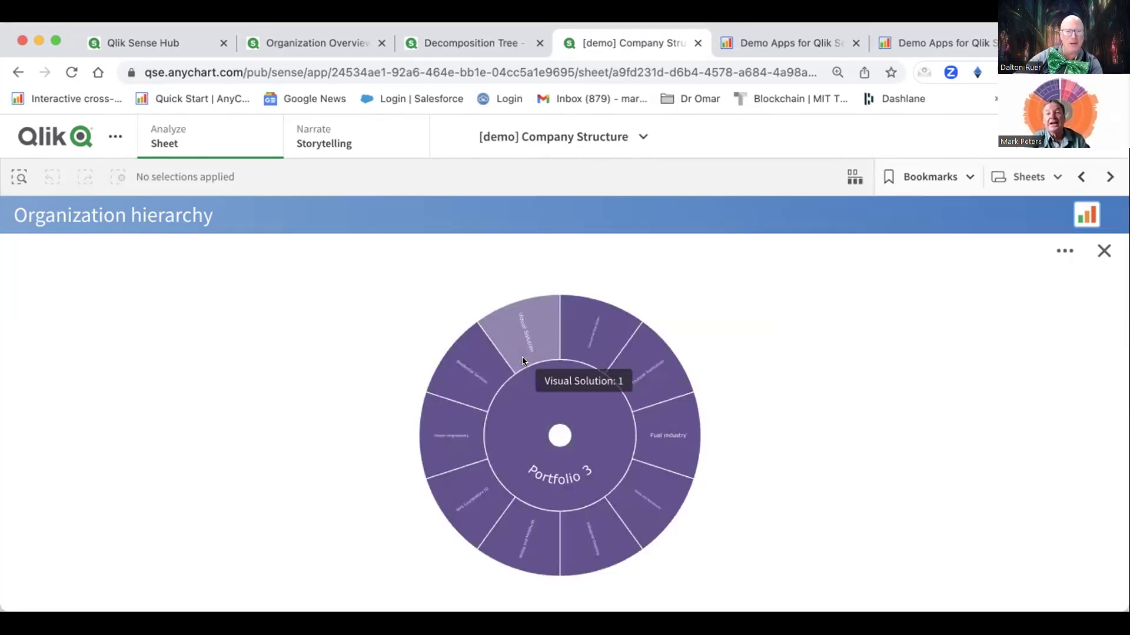
left_click(580, 445)
left_click(579, 447)
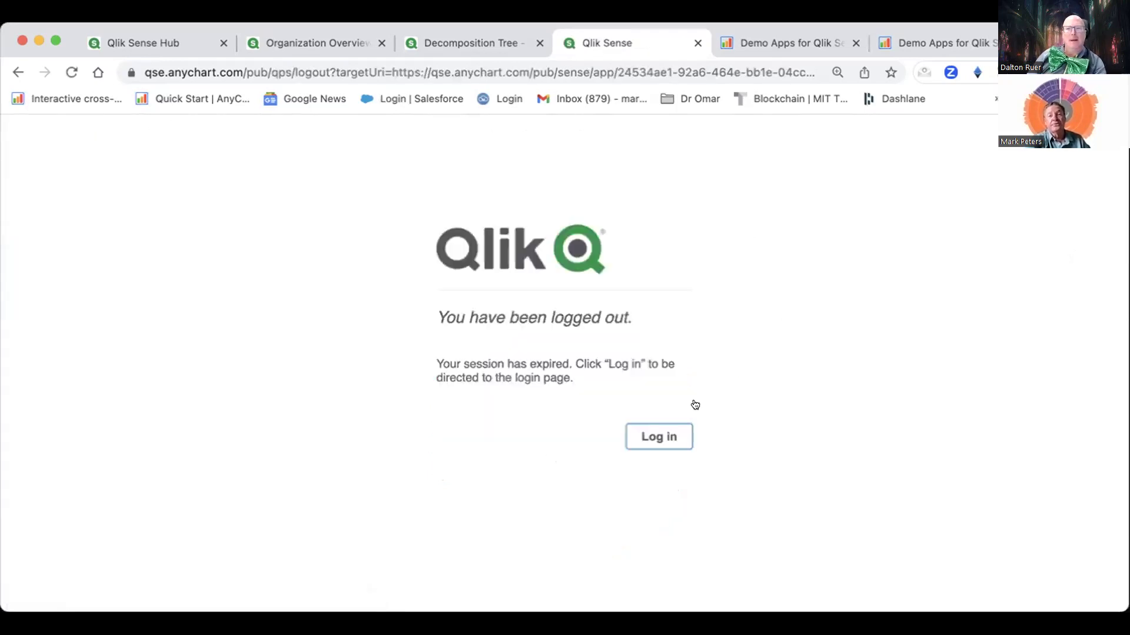
Request a new login for the expired Company Structure session and switch back to the Decomposition Tree app
left_click(666, 439)
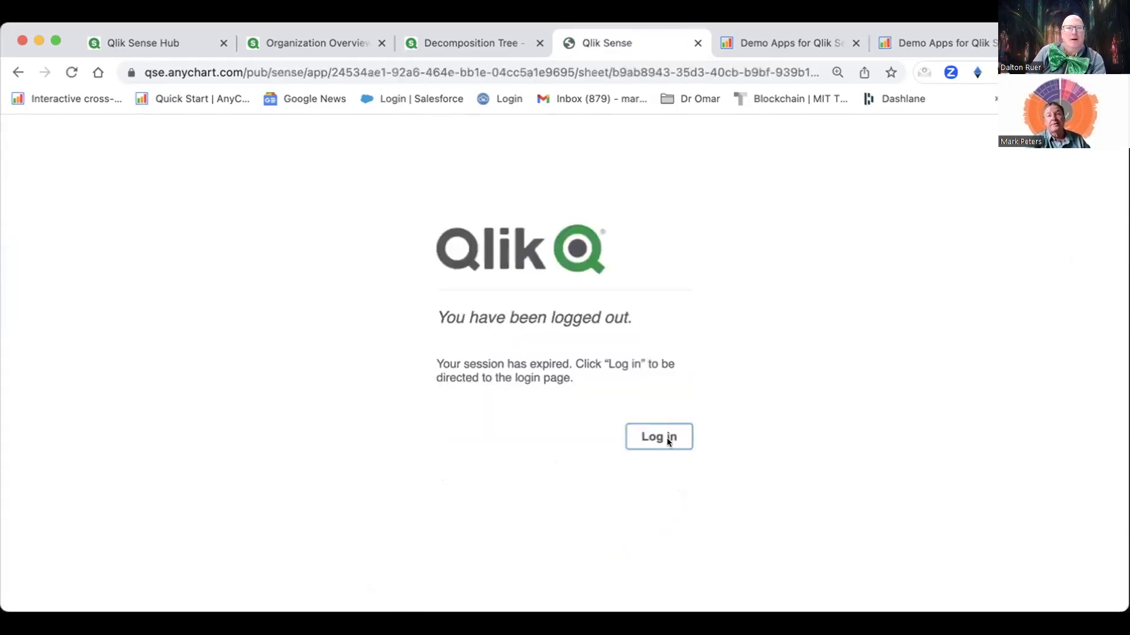
left_click(447, 45)
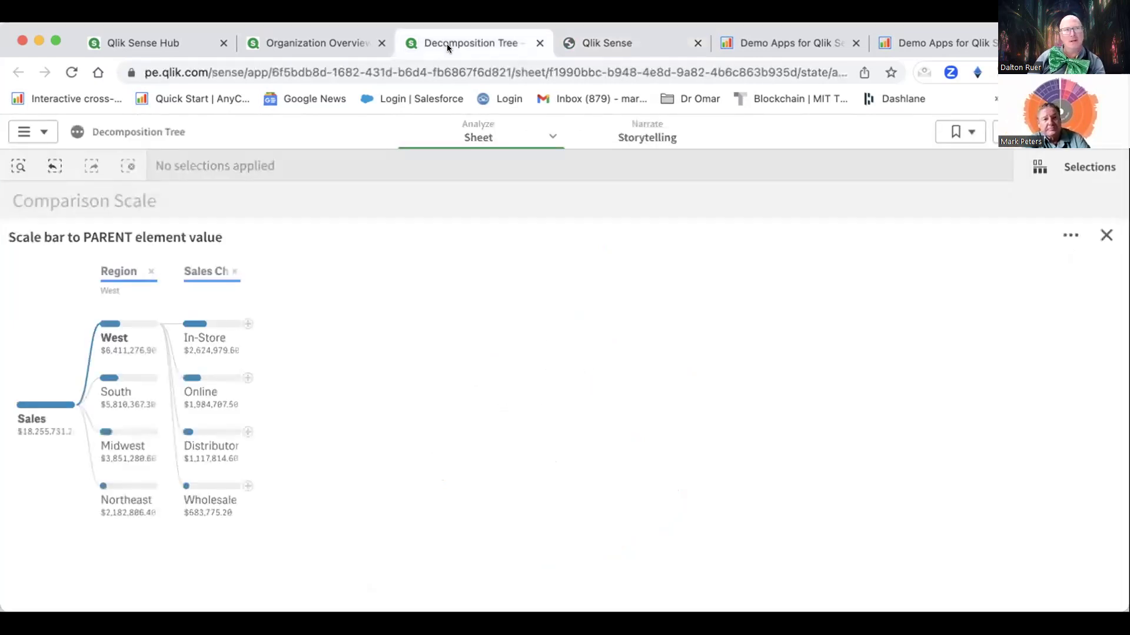